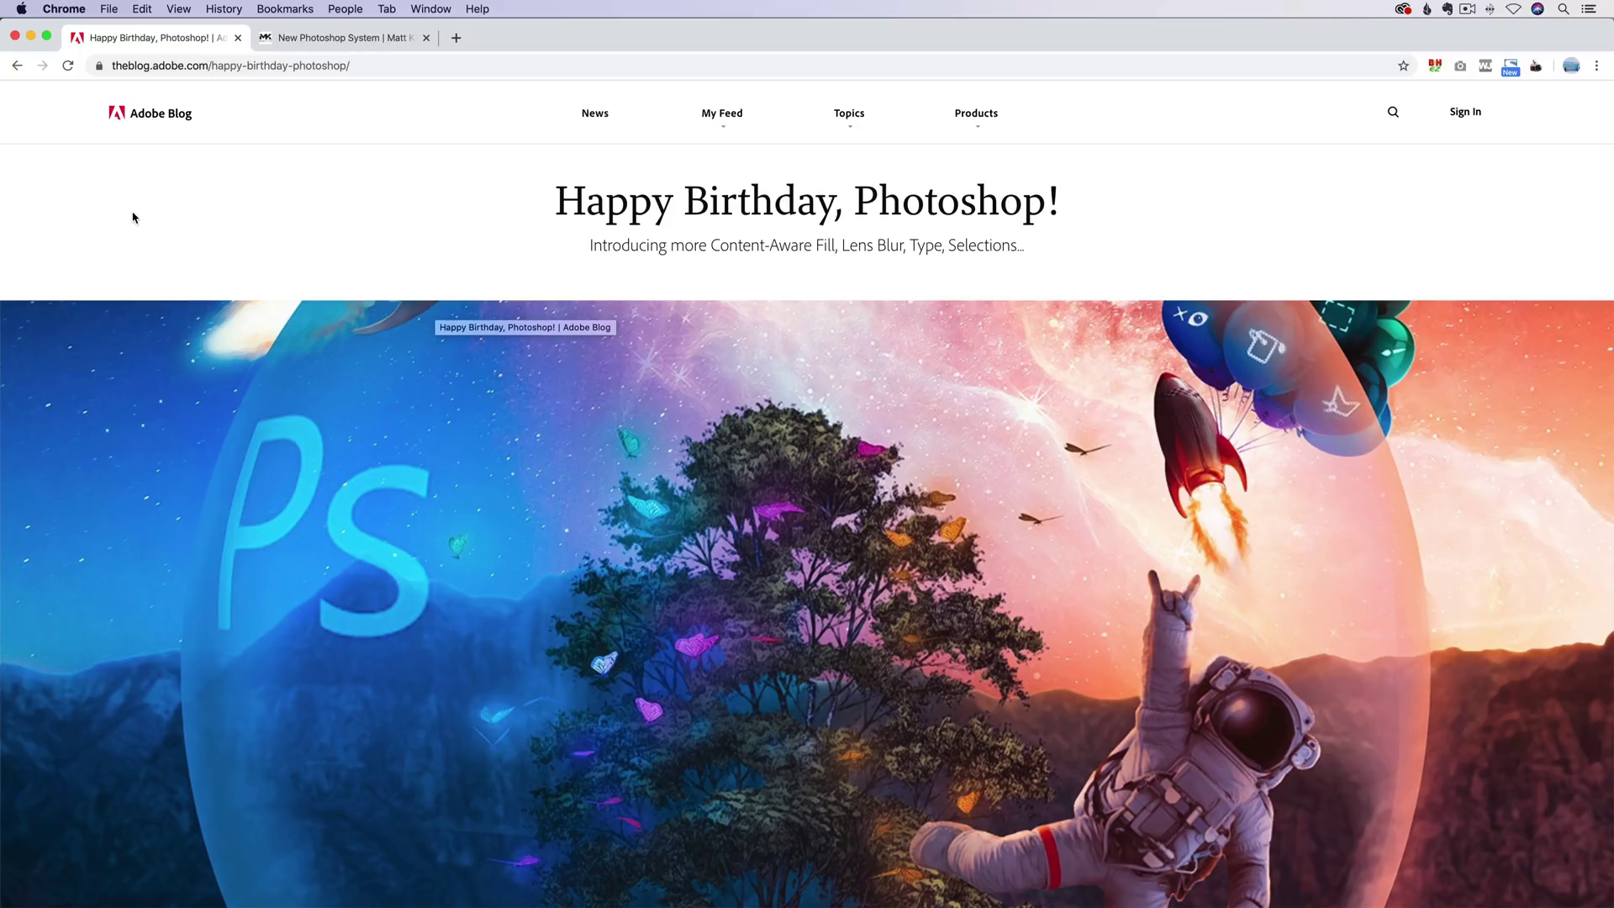
Bring up the mockingbird photo in Photoshop and lasso the thin twig at its right edge.
key(super+Tab)
key(super+Tab)
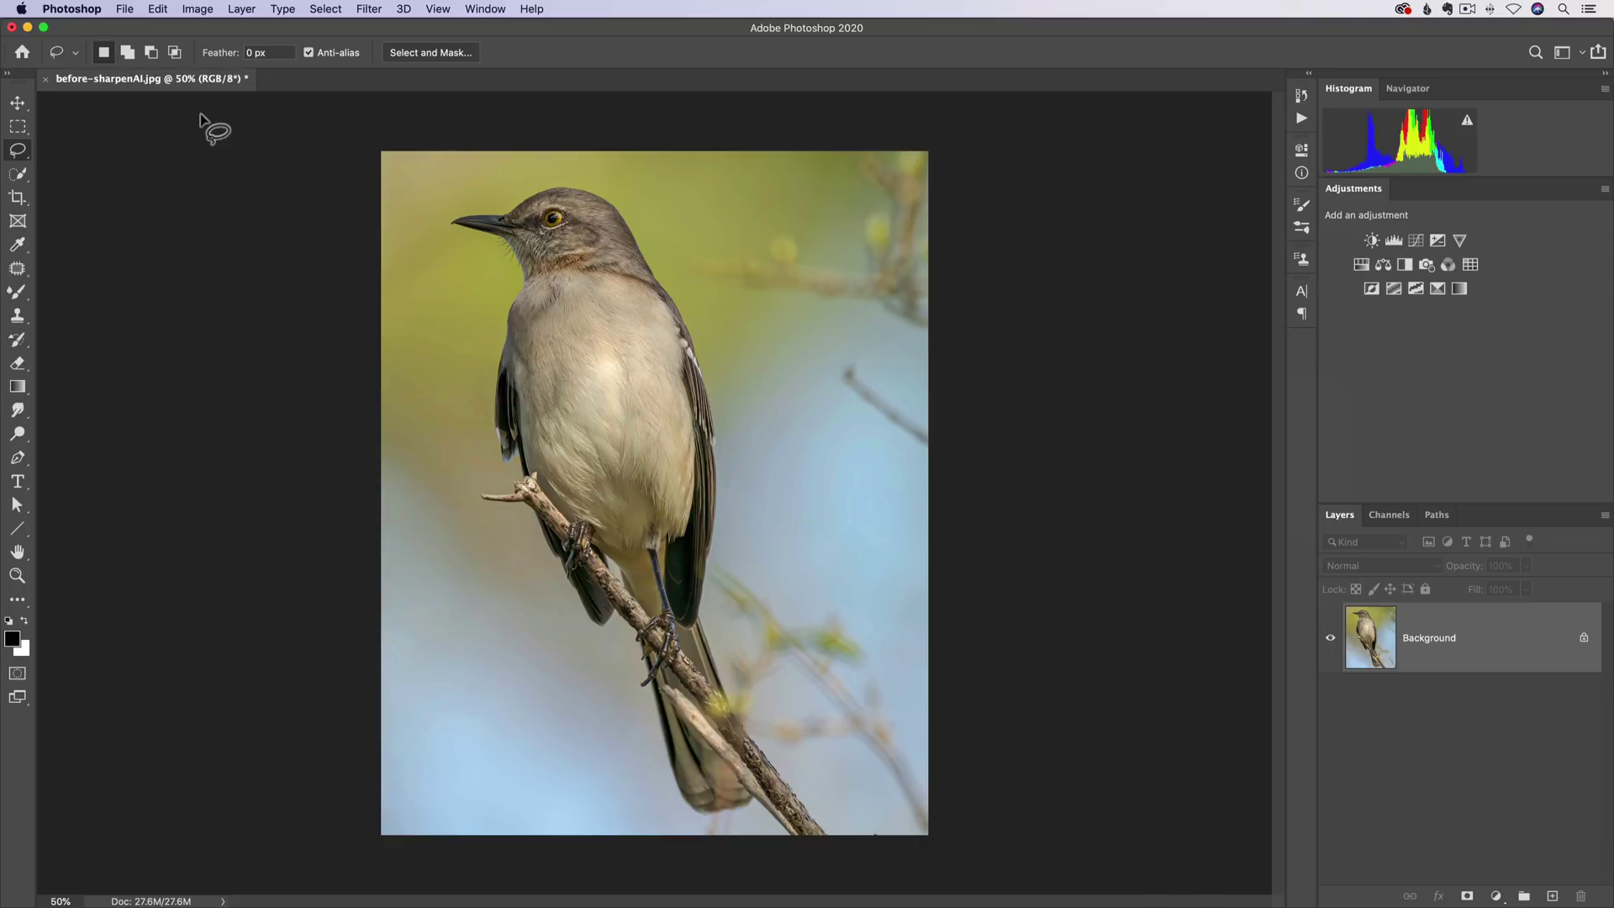
mouse_move(948, 426)
mouse_down()
mouse_move(852, 348)
mouse_move(834, 357)
mouse_move(854, 418)
mouse_move(926, 464)
mouse_move(948, 425)
mouse_up()
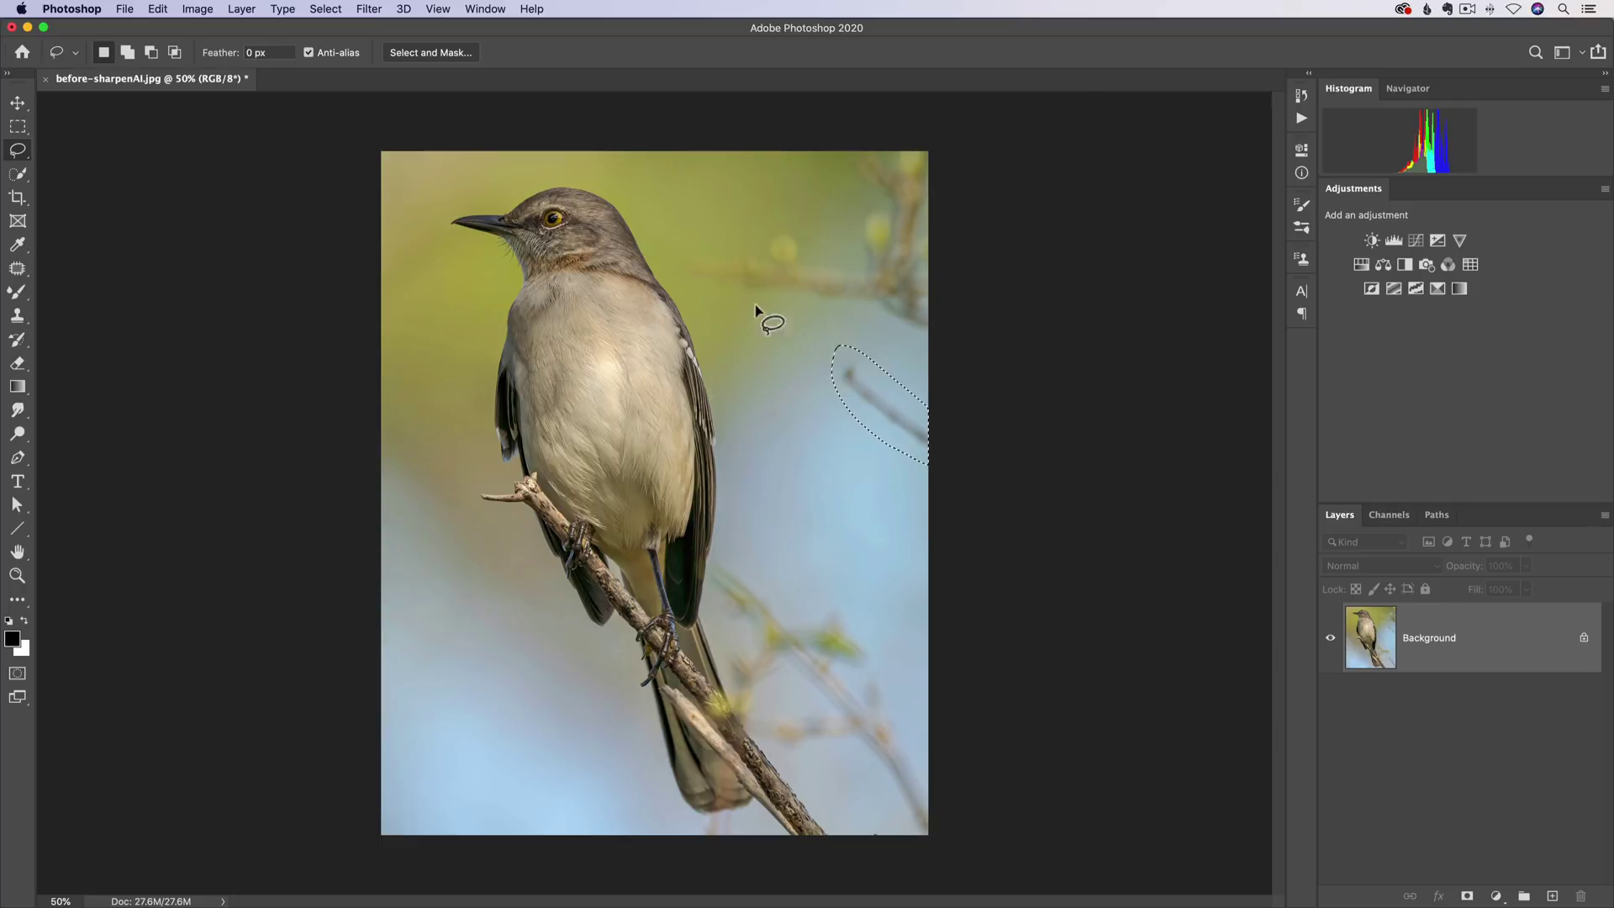
Content-Aware Fill the right-edge branch, trimming the bird's edge, lower-left and top from sampling.
click(159, 8)
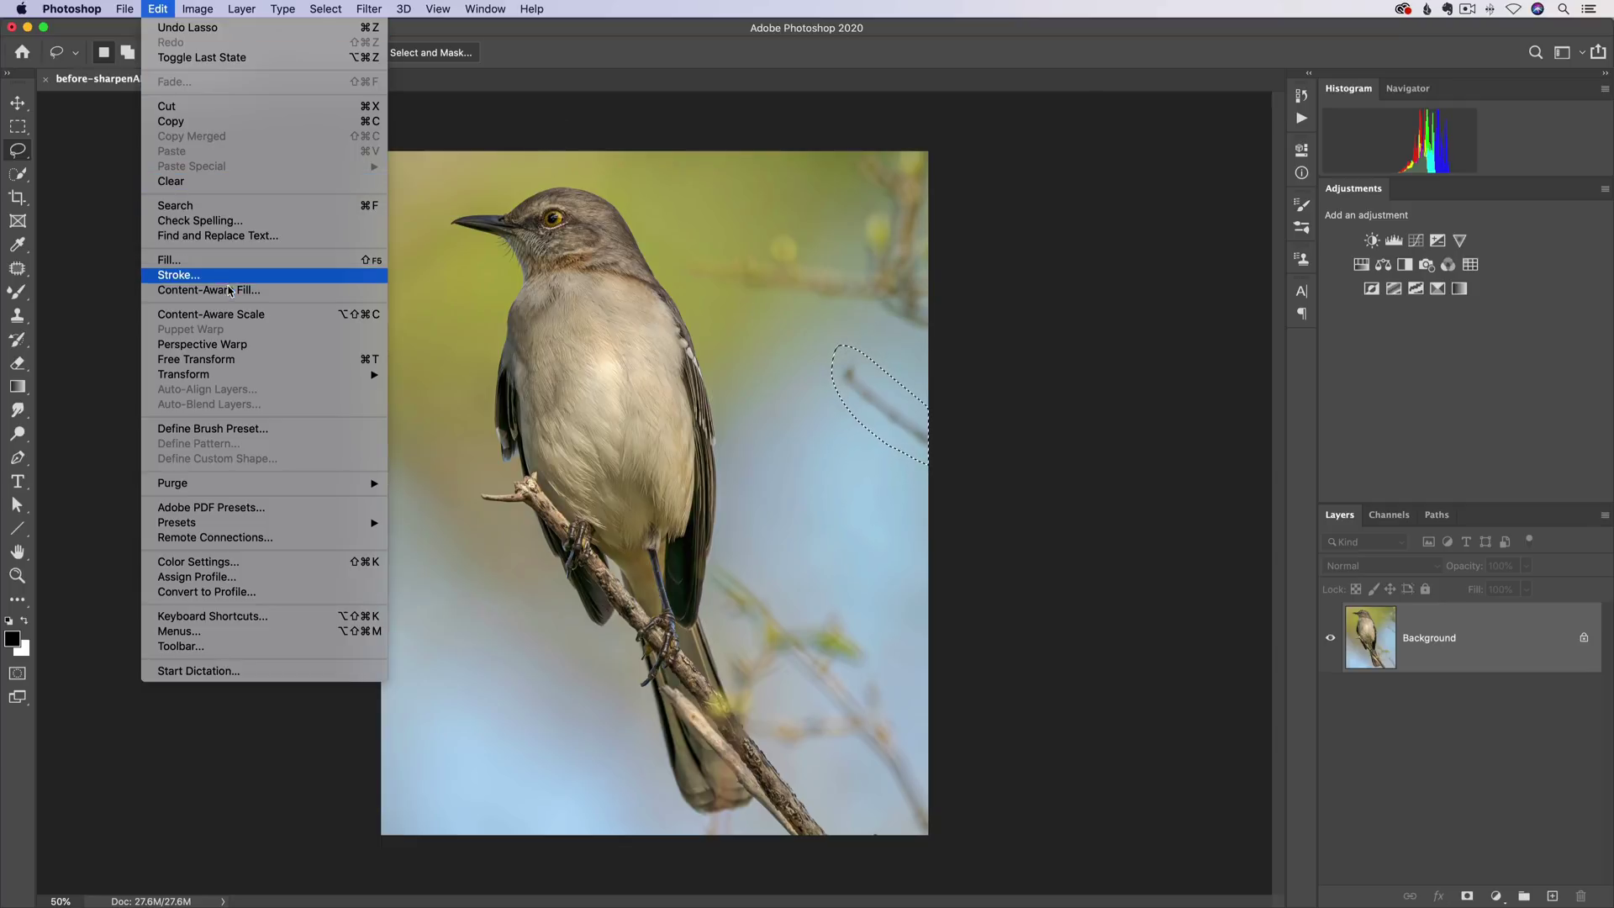
click(314, 291)
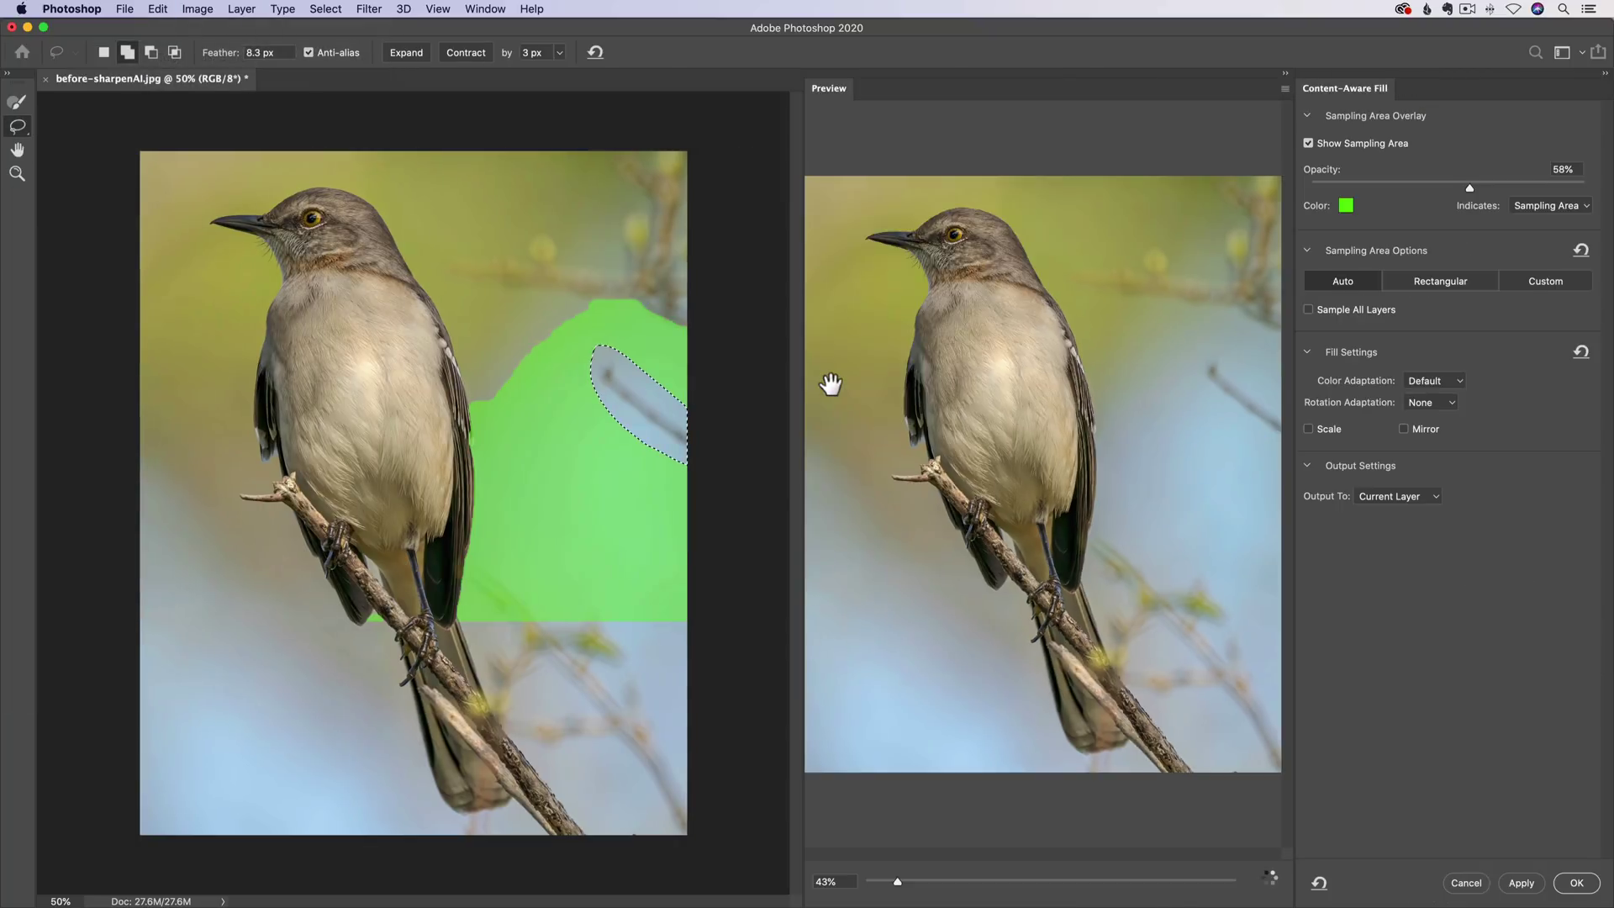
click(17, 102)
mouse_move(466, 387)
mouse_down()
mouse_move(472, 610)
mouse_move(432, 563)
mouse_move(557, 638)
mouse_up()
mouse_move(357, 630)
mouse_down()
mouse_move(572, 626)
mouse_move(474, 563)
mouse_move(587, 622)
mouse_up()
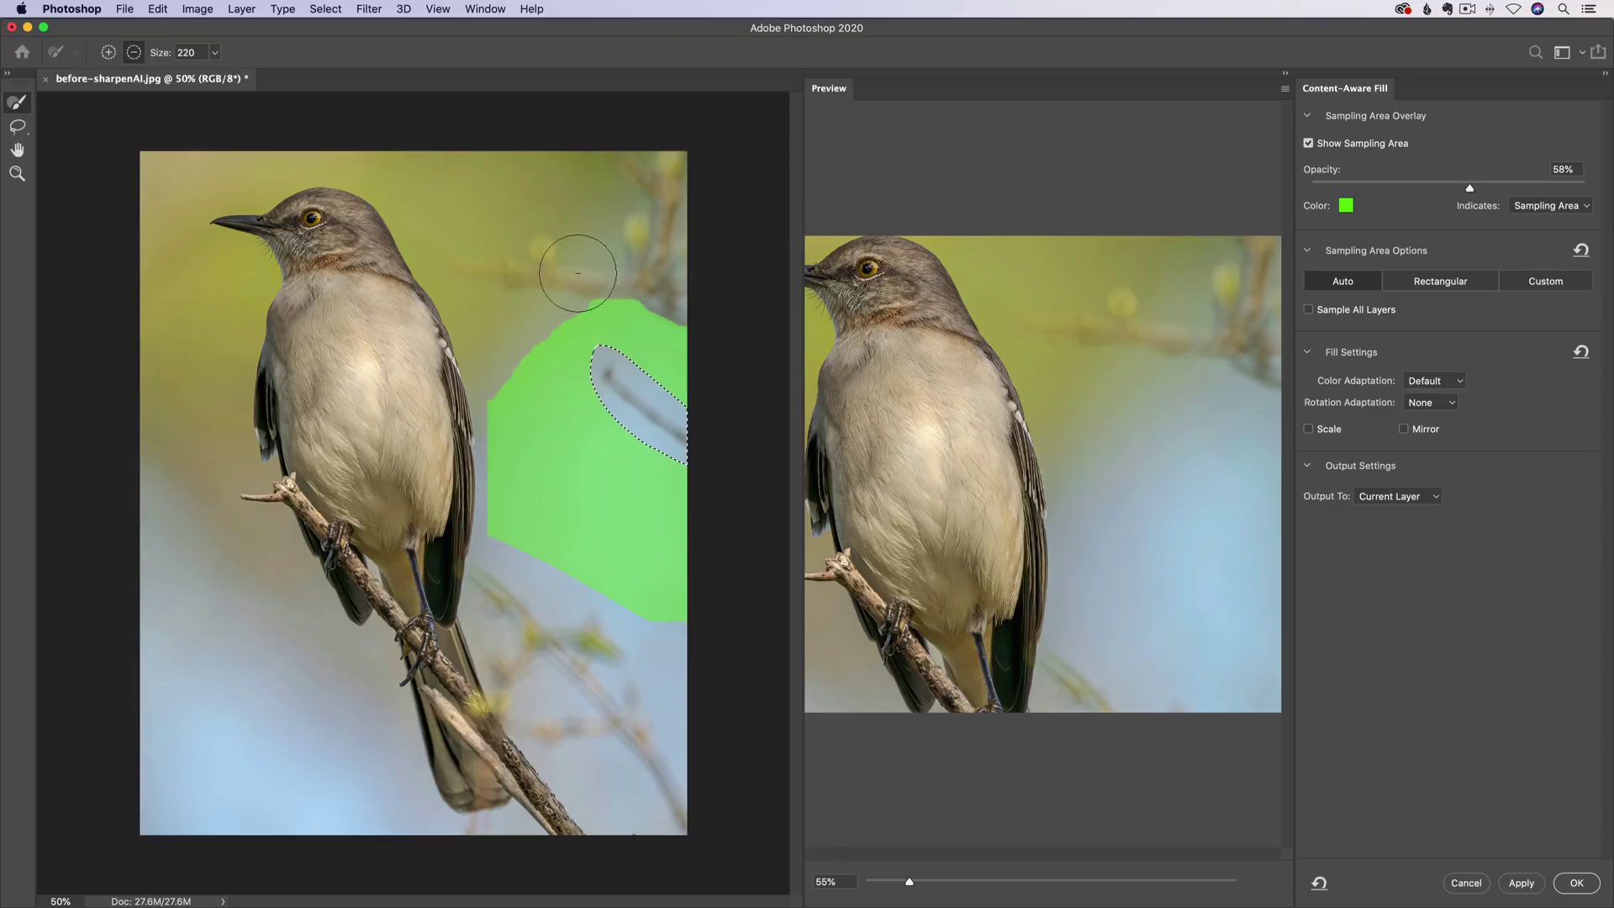
mouse_move(656, 258)
mouse_down()
mouse_move(577, 270)
mouse_move(711, 307)
mouse_move(724, 339)
mouse_up()
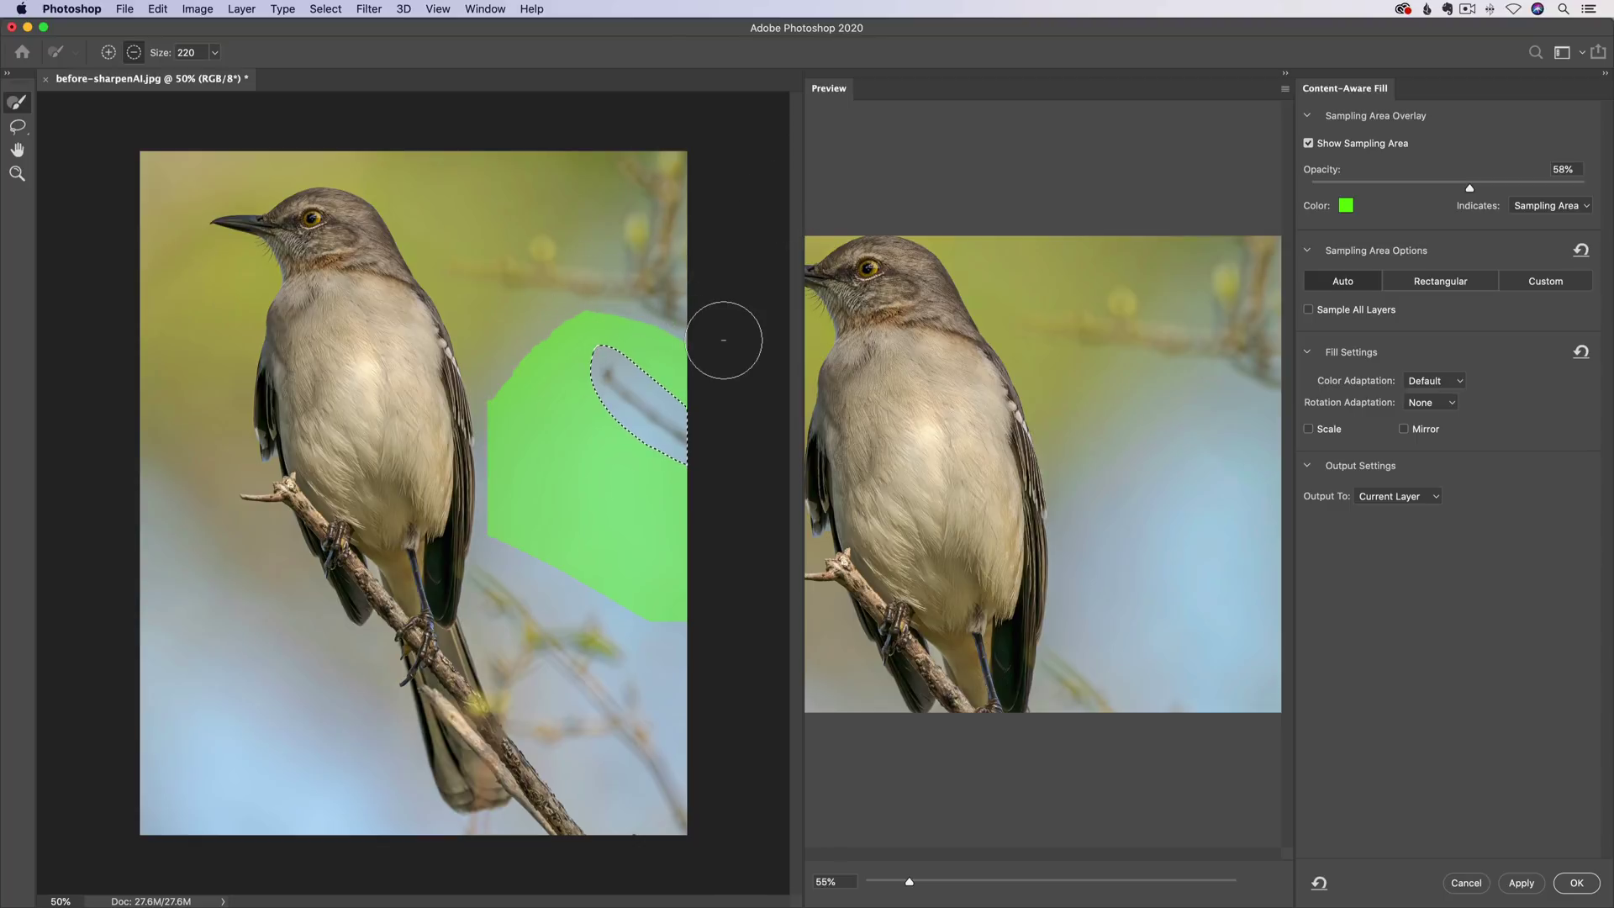
click(1522, 883)
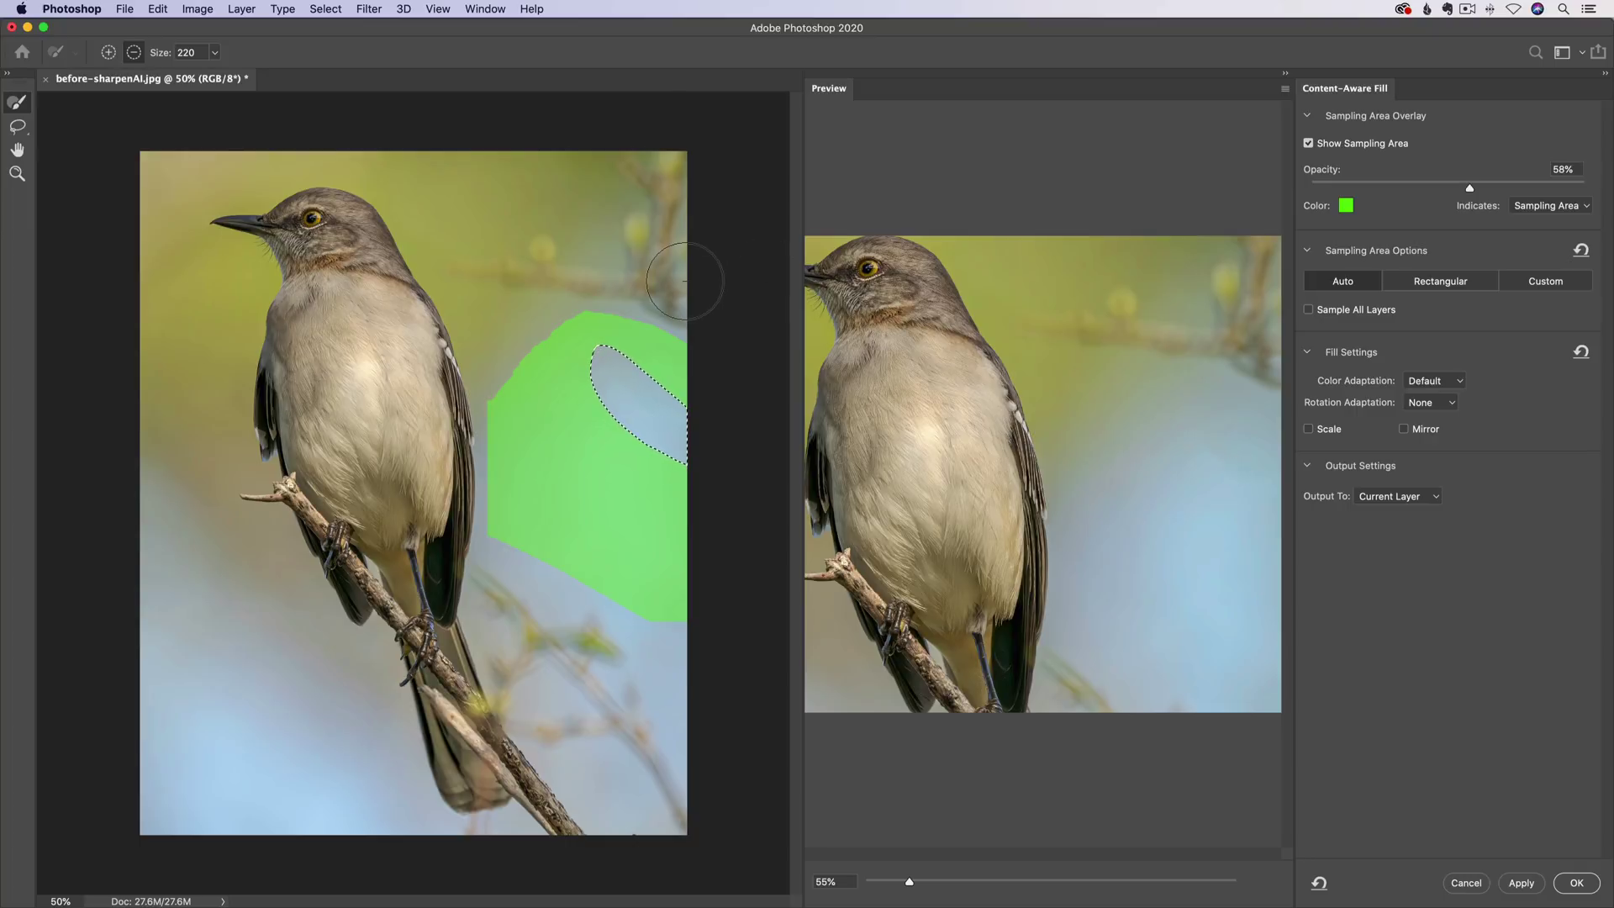
Lasso the top-right corner branches and exclude the bird's back, neck and head from sampling.
click(17, 126)
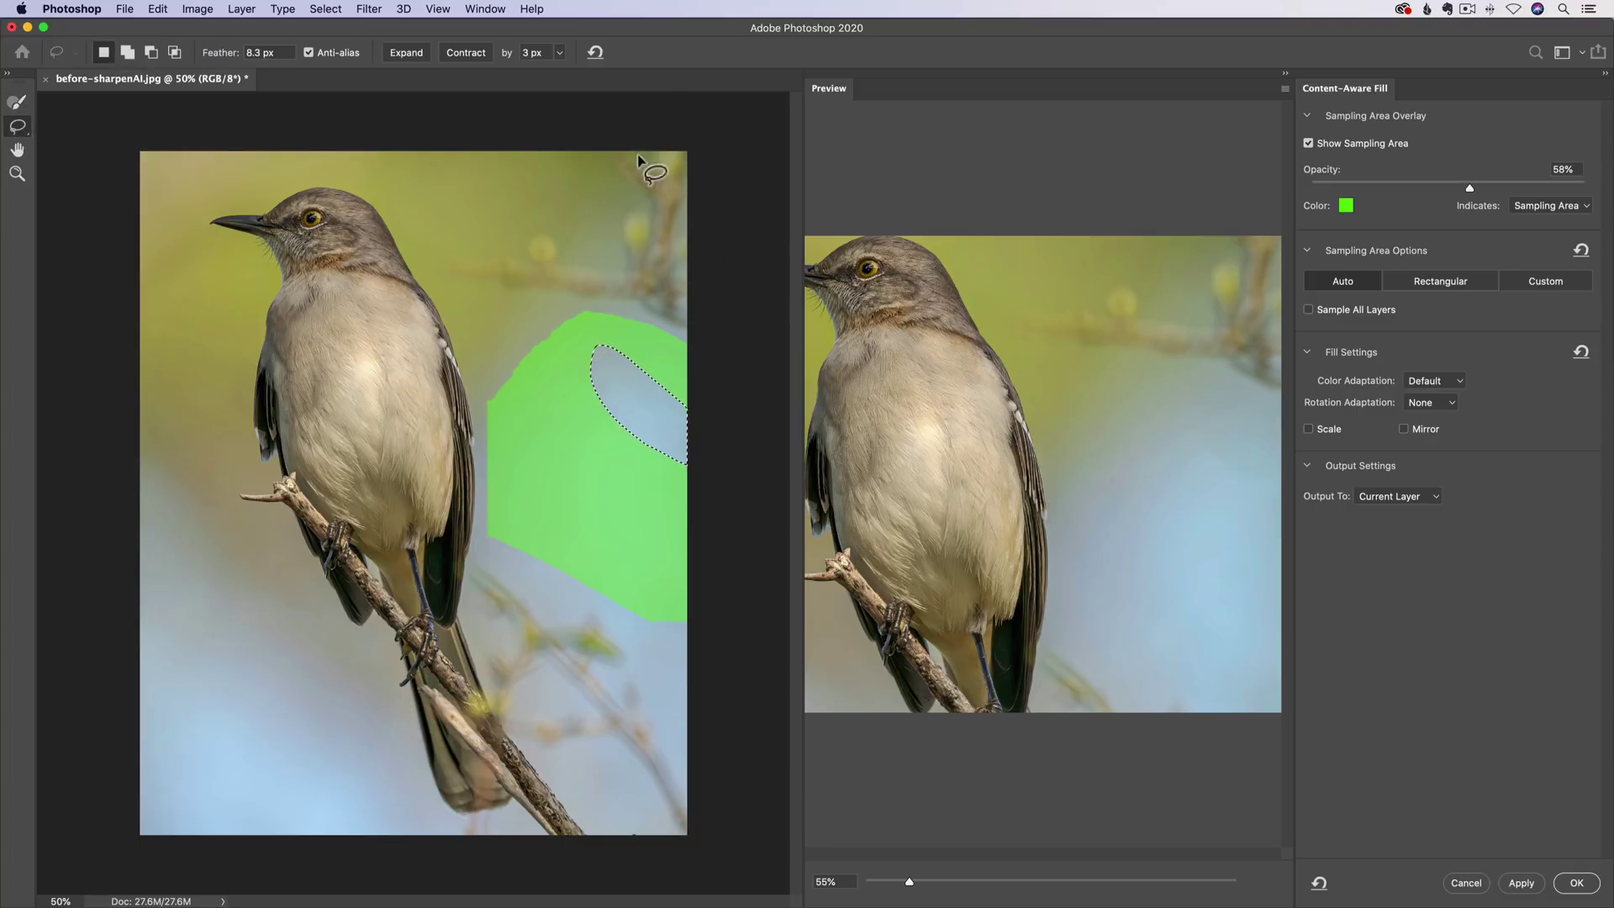
mouse_move(638, 156)
mouse_down()
mouse_move(709, 151)
mouse_move(620, 144)
mouse_move(622, 193)
mouse_move(584, 243)
mouse_move(518, 228)
mouse_move(431, 267)
mouse_move(456, 305)
mouse_move(602, 314)
mouse_move(648, 336)
mouse_move(739, 285)
mouse_move(715, 148)
mouse_up()
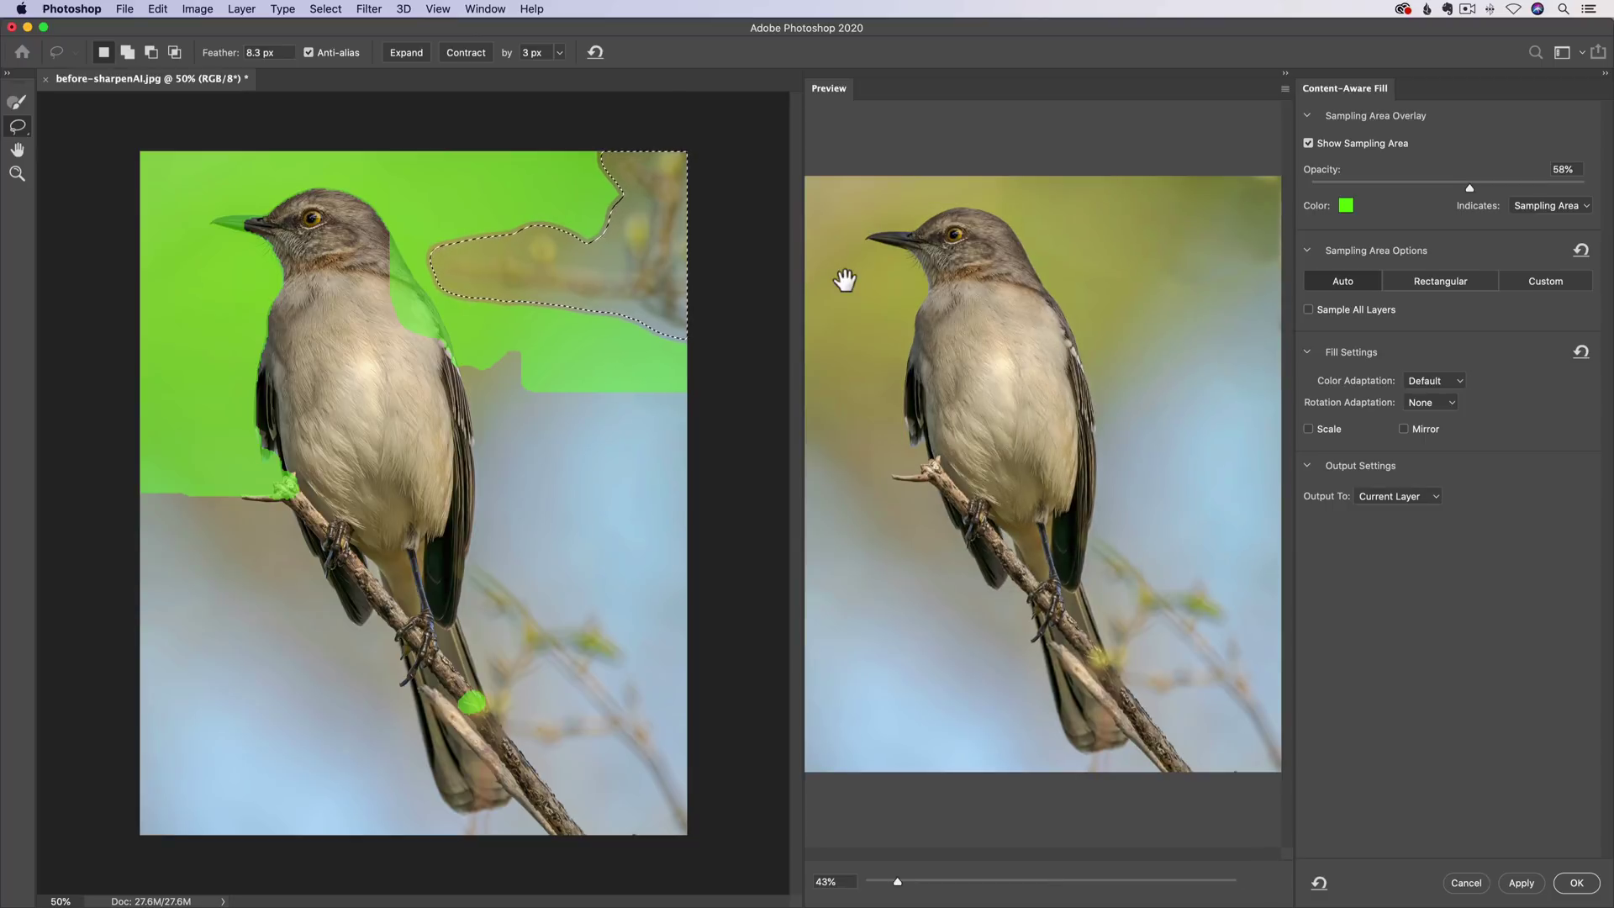
click(24, 105)
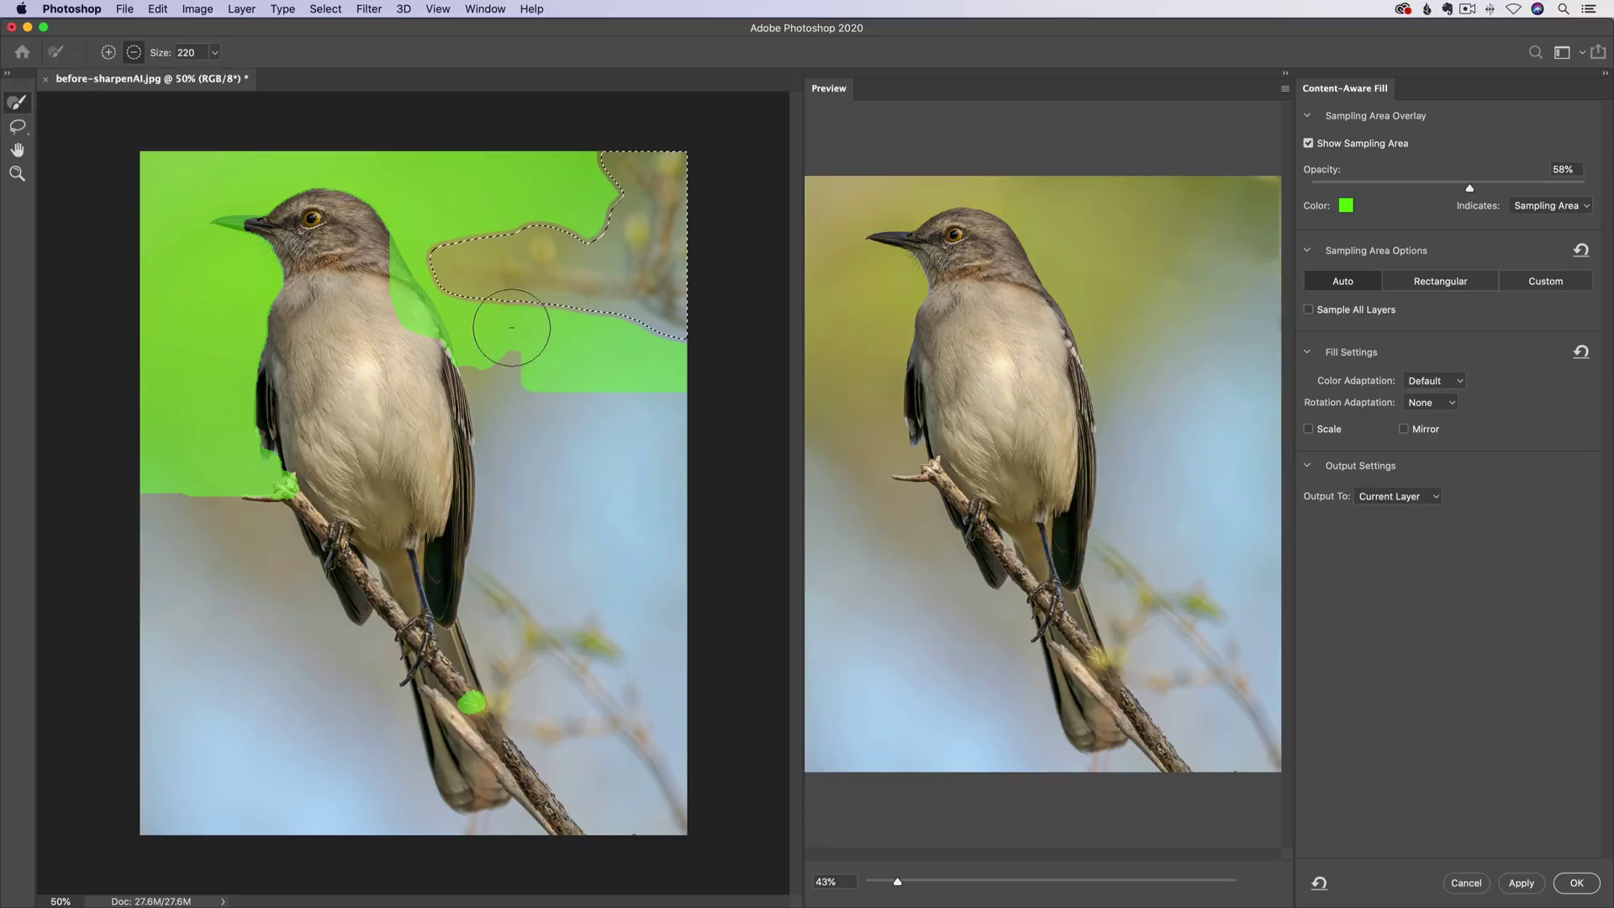
mouse_move(511, 327)
mouse_down()
mouse_move(480, 355)
mouse_move(435, 322)
mouse_up()
mouse_move(394, 242)
mouse_down()
mouse_move(427, 339)
mouse_move(400, 326)
mouse_move(359, 211)
mouse_move(270, 216)
mouse_move(338, 205)
mouse_move(324, 202)
mouse_move(216, 228)
mouse_move(255, 231)
mouse_move(293, 277)
mouse_move(263, 384)
mouse_move(288, 479)
mouse_move(280, 467)
mouse_move(278, 490)
mouse_move(248, 496)
mouse_move(252, 402)
mouse_up()
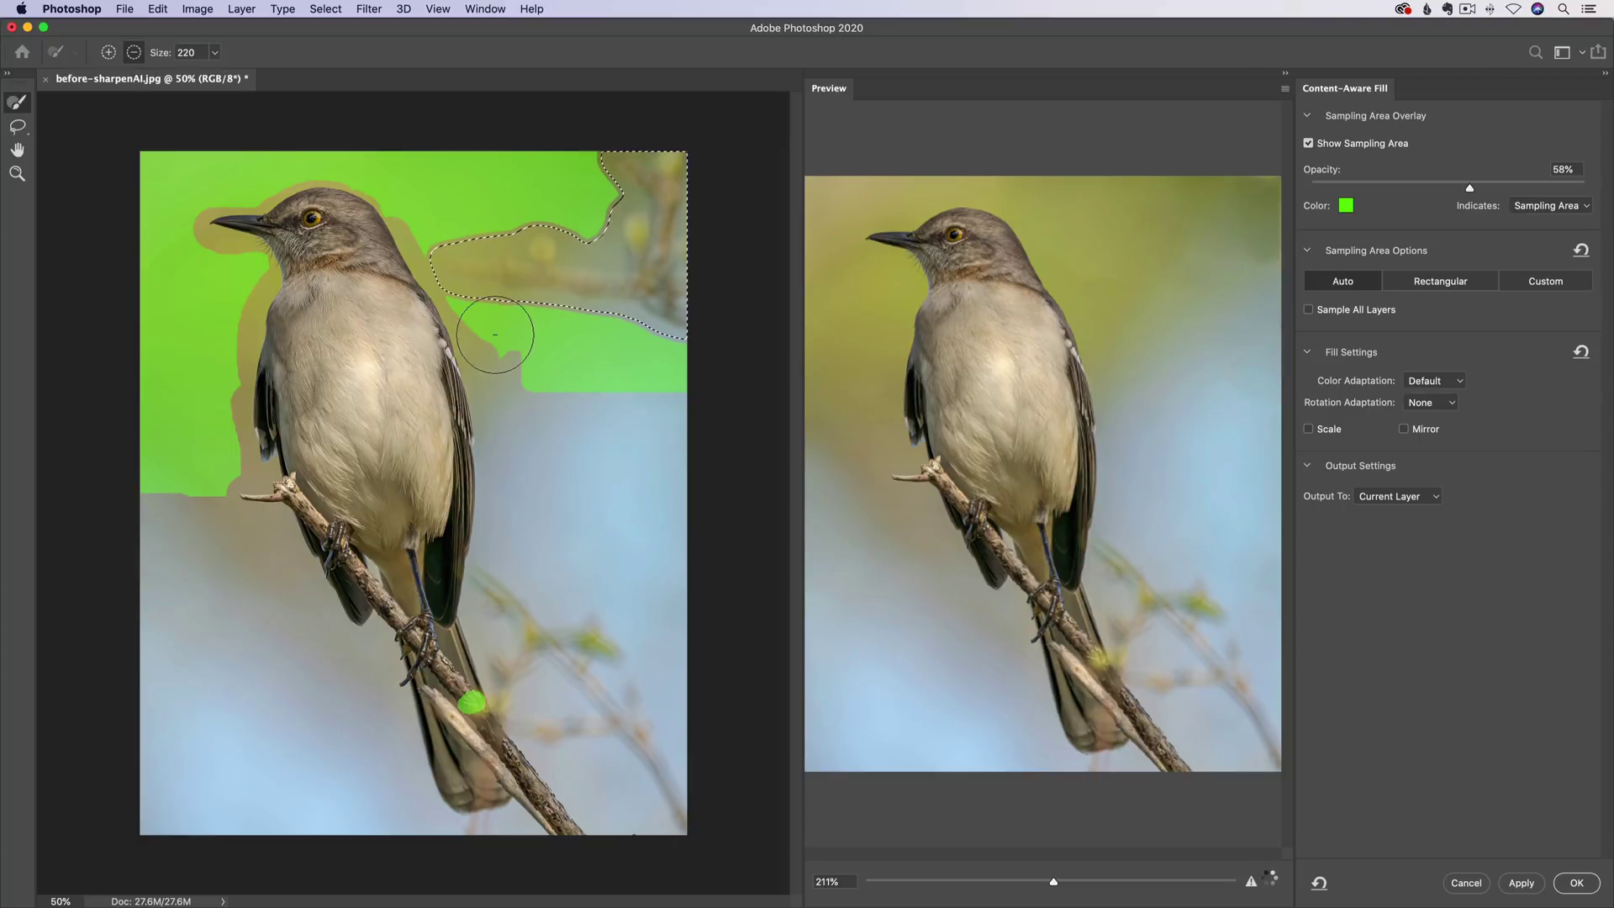
Add background along the left edge and beside the bird's back to sampling, brush size 150.
click(109, 53)
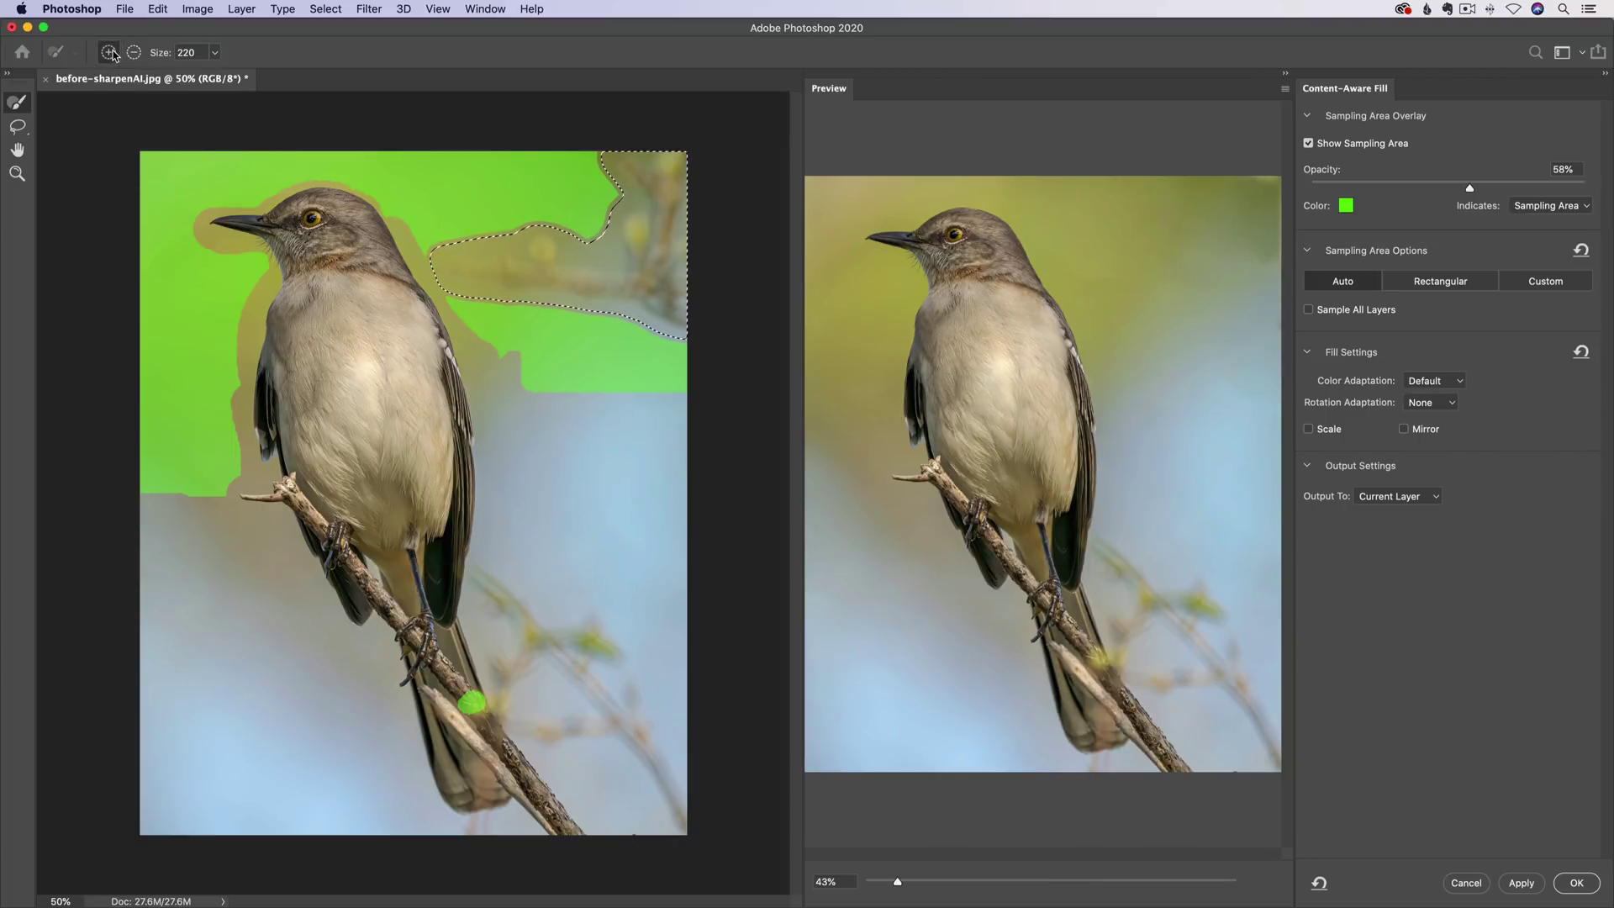
mouse_move(151, 458)
mouse_down()
mouse_move(154, 606)
mouse_move(176, 460)
mouse_move(214, 597)
mouse_move(204, 499)
mouse_move(238, 591)
mouse_move(232, 554)
mouse_move(258, 560)
mouse_move(254, 542)
mouse_move(294, 608)
mouse_move(273, 584)
mouse_move(262, 645)
mouse_move(184, 668)
mouse_move(292, 669)
mouse_move(292, 650)
mouse_move(360, 701)
mouse_move(238, 724)
mouse_move(139, 656)
mouse_move(246, 693)
mouse_up()
mouse_move(545, 417)
mouse_down()
mouse_move(479, 329)
mouse_move(515, 438)
mouse_move(561, 389)
mouse_move(685, 388)
mouse_move(569, 404)
mouse_move(554, 417)
mouse_move(676, 401)
mouse_move(535, 474)
mouse_move(563, 435)
mouse_move(675, 448)
mouse_move(673, 503)
mouse_move(585, 505)
mouse_move(679, 554)
mouse_up()
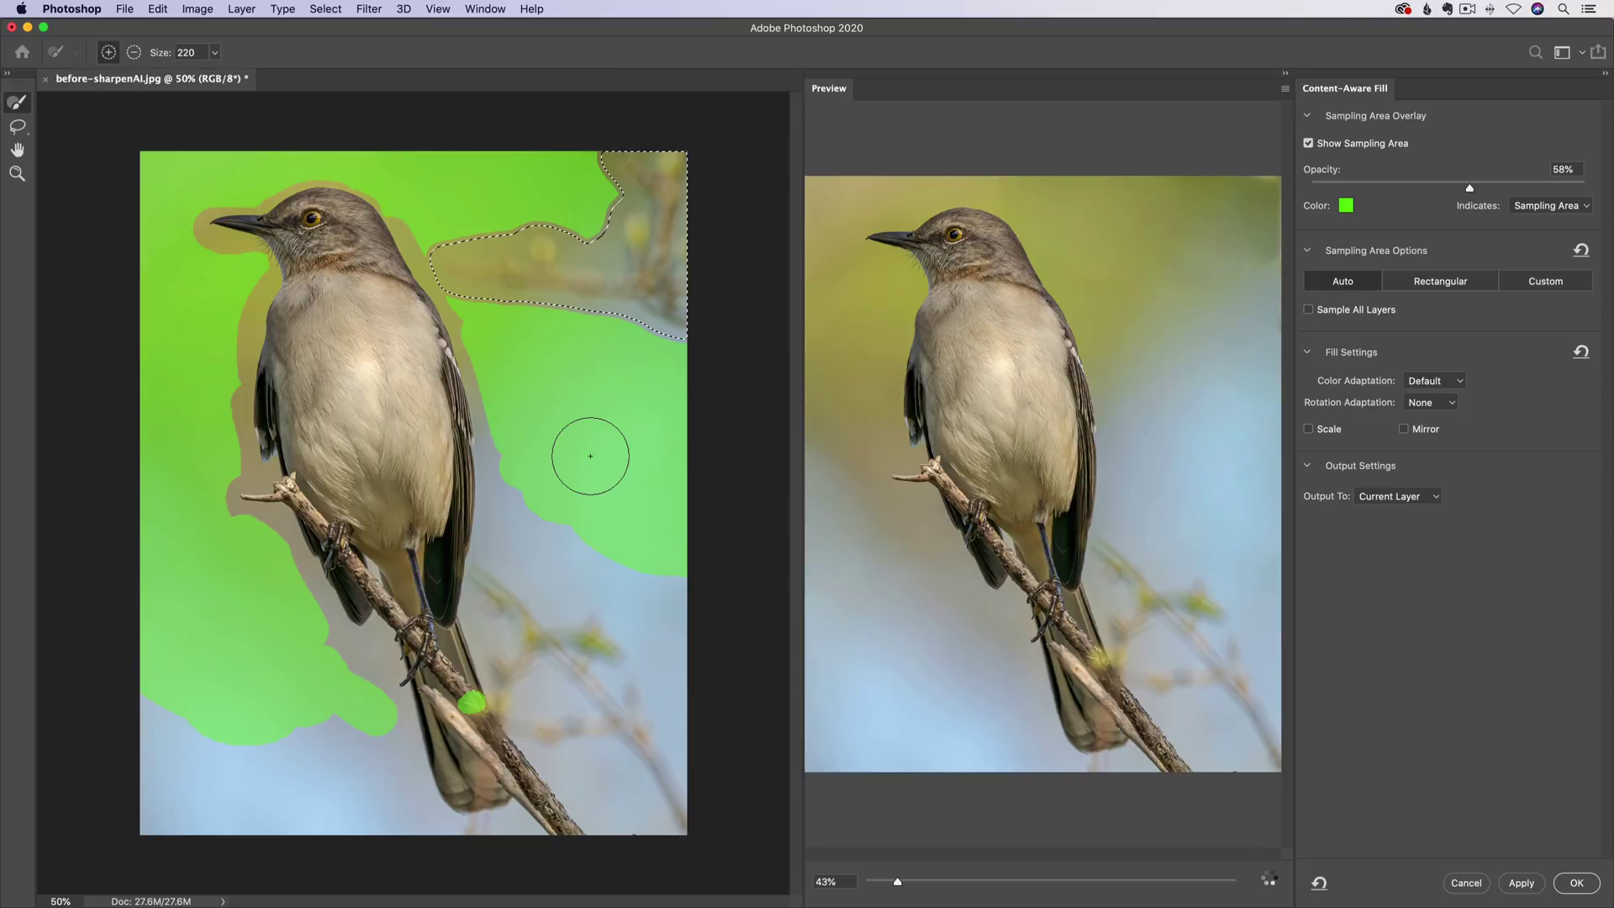
key(bracketleft)
key(bracketleft)
key(bracketleft)
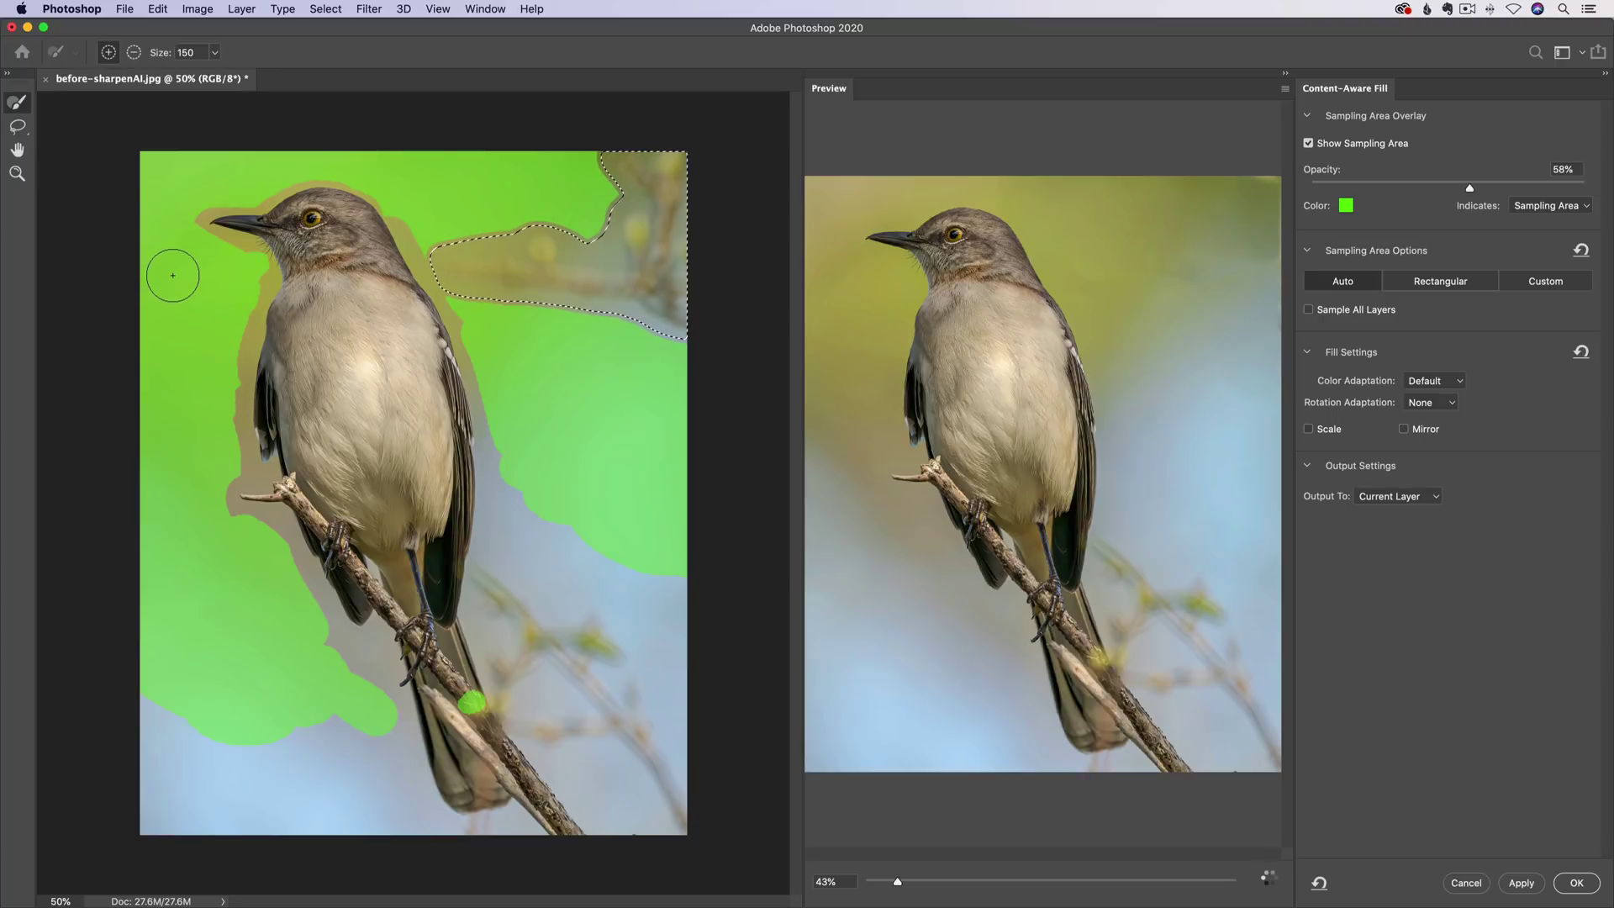
Subtract part of the corner selection and commit the fill, clearing the top-right branches.
click(18, 128)
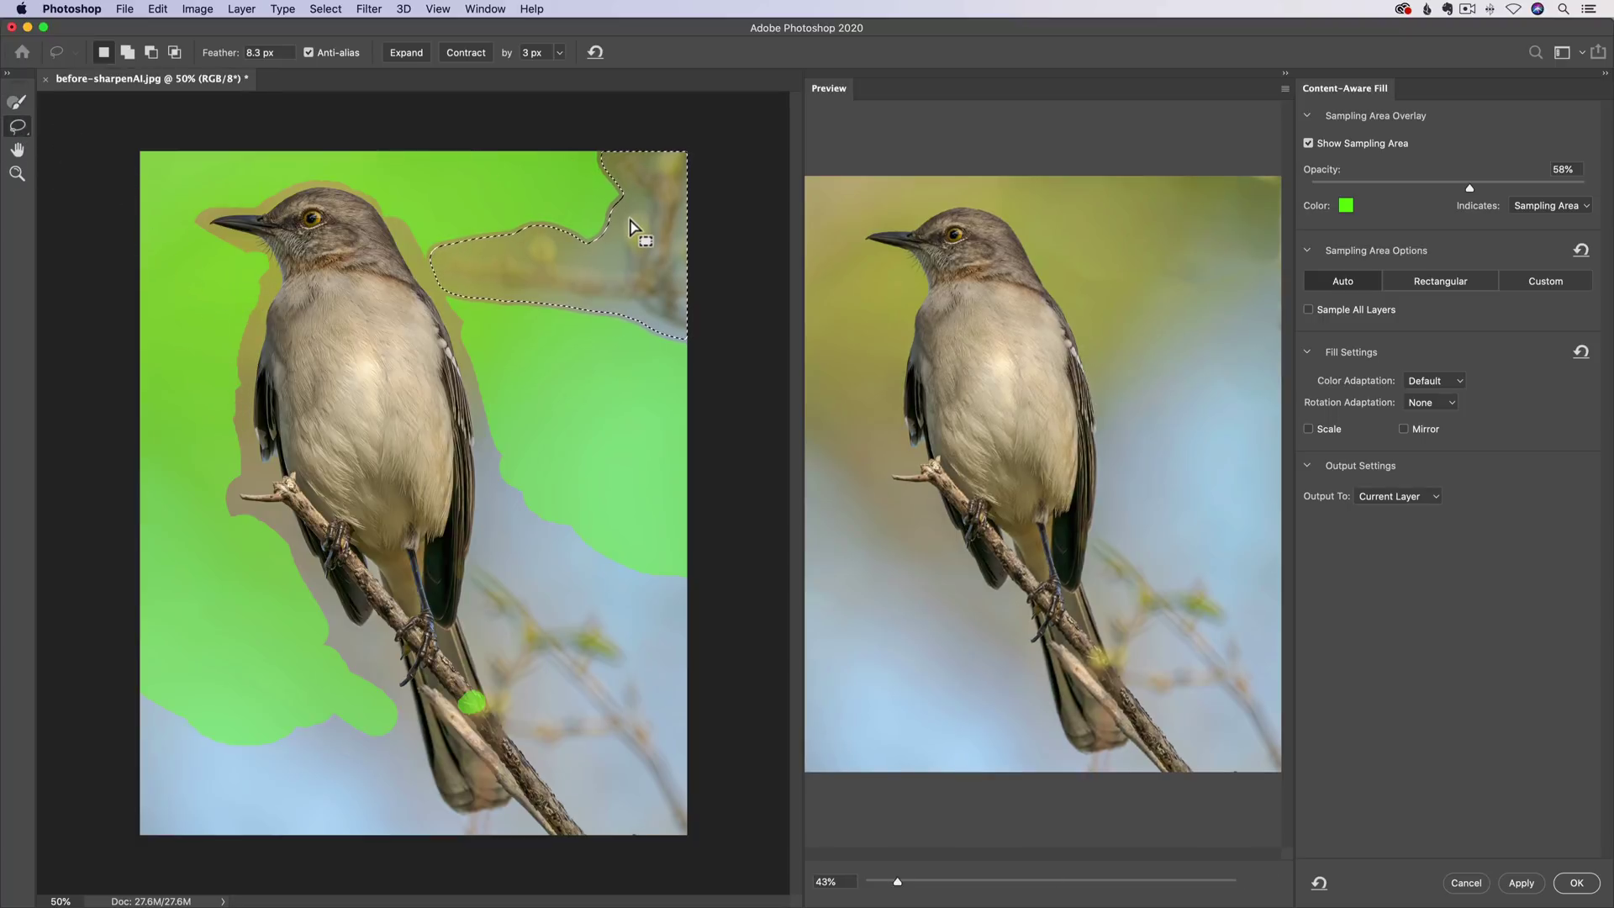
key(alt)
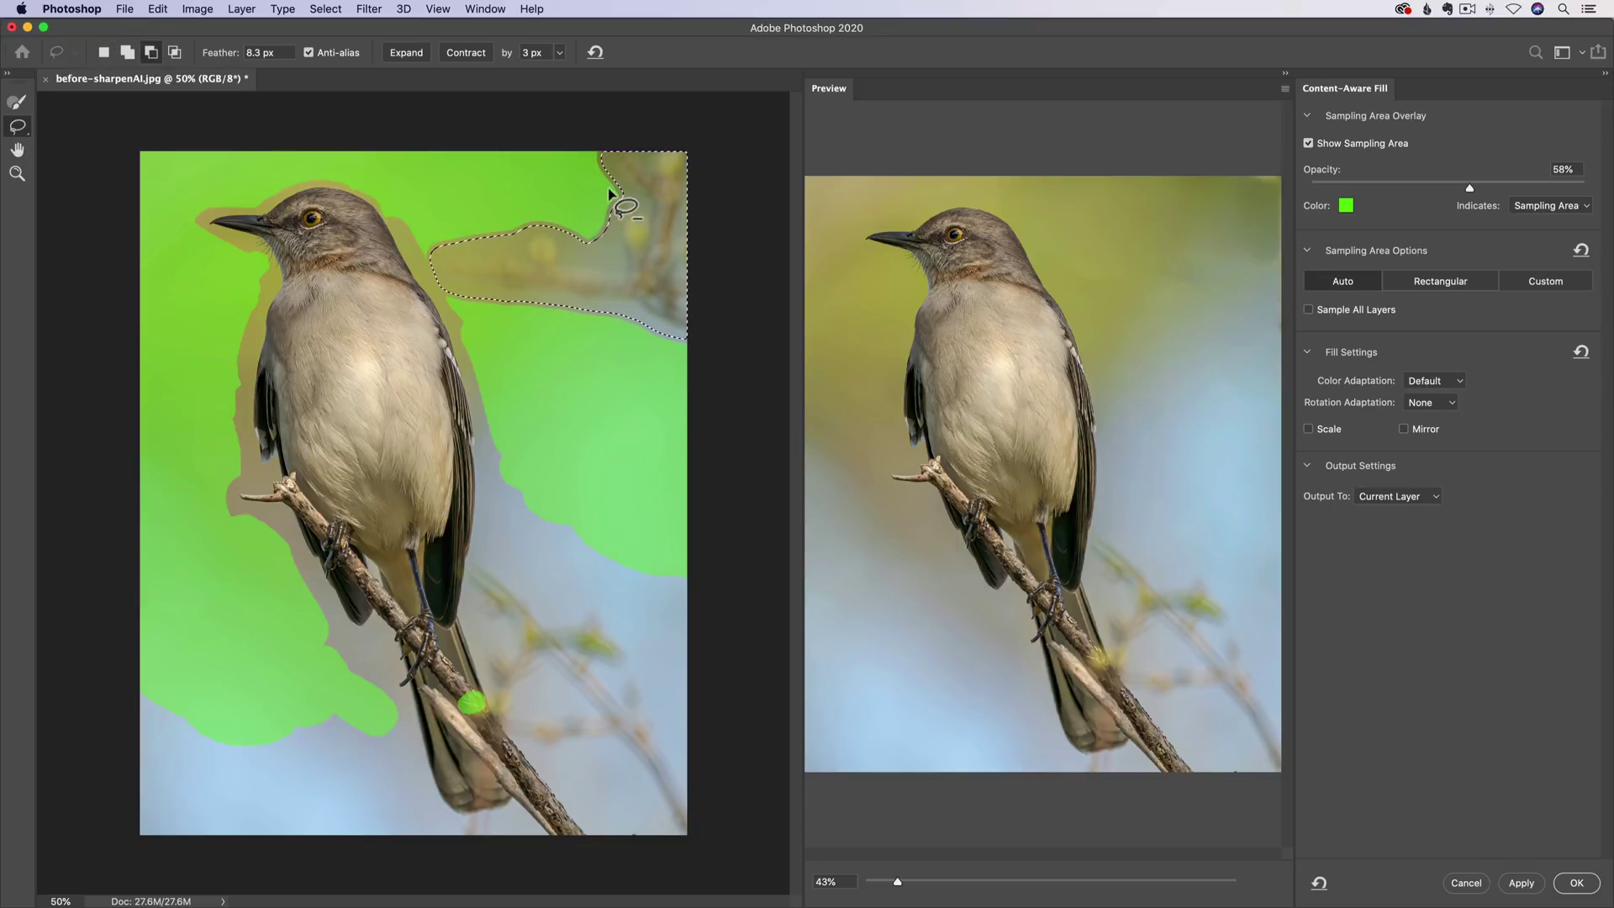
mouse_move(632, 194)
mouse_down()
mouse_move(590, 243)
mouse_move(580, 223)
mouse_move(622, 195)
mouse_up()
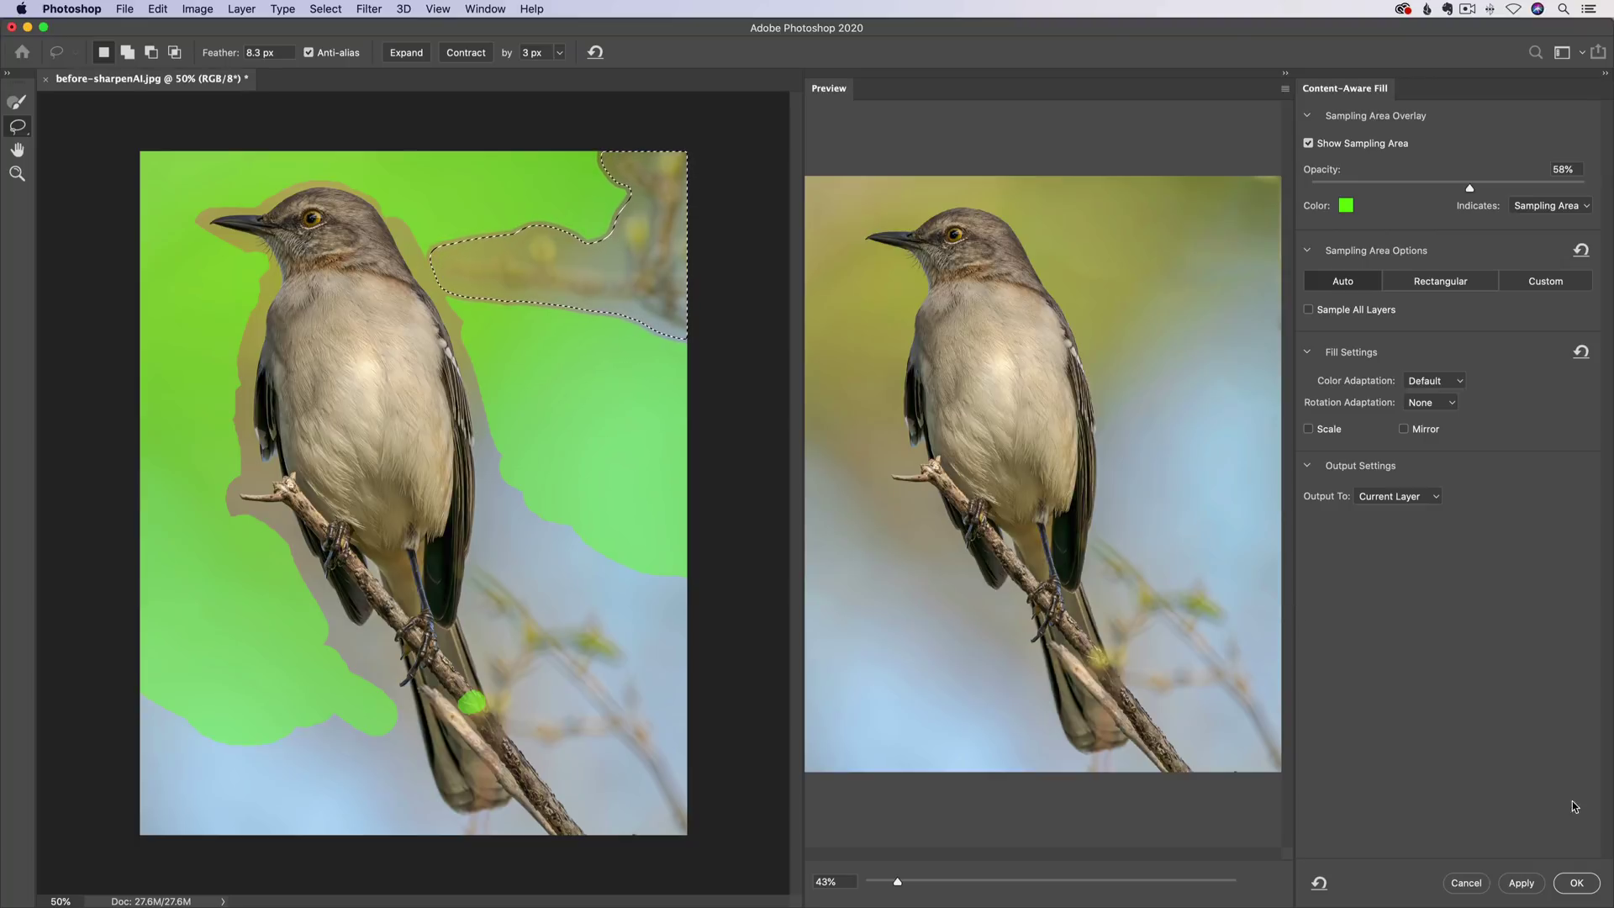
click(1577, 882)
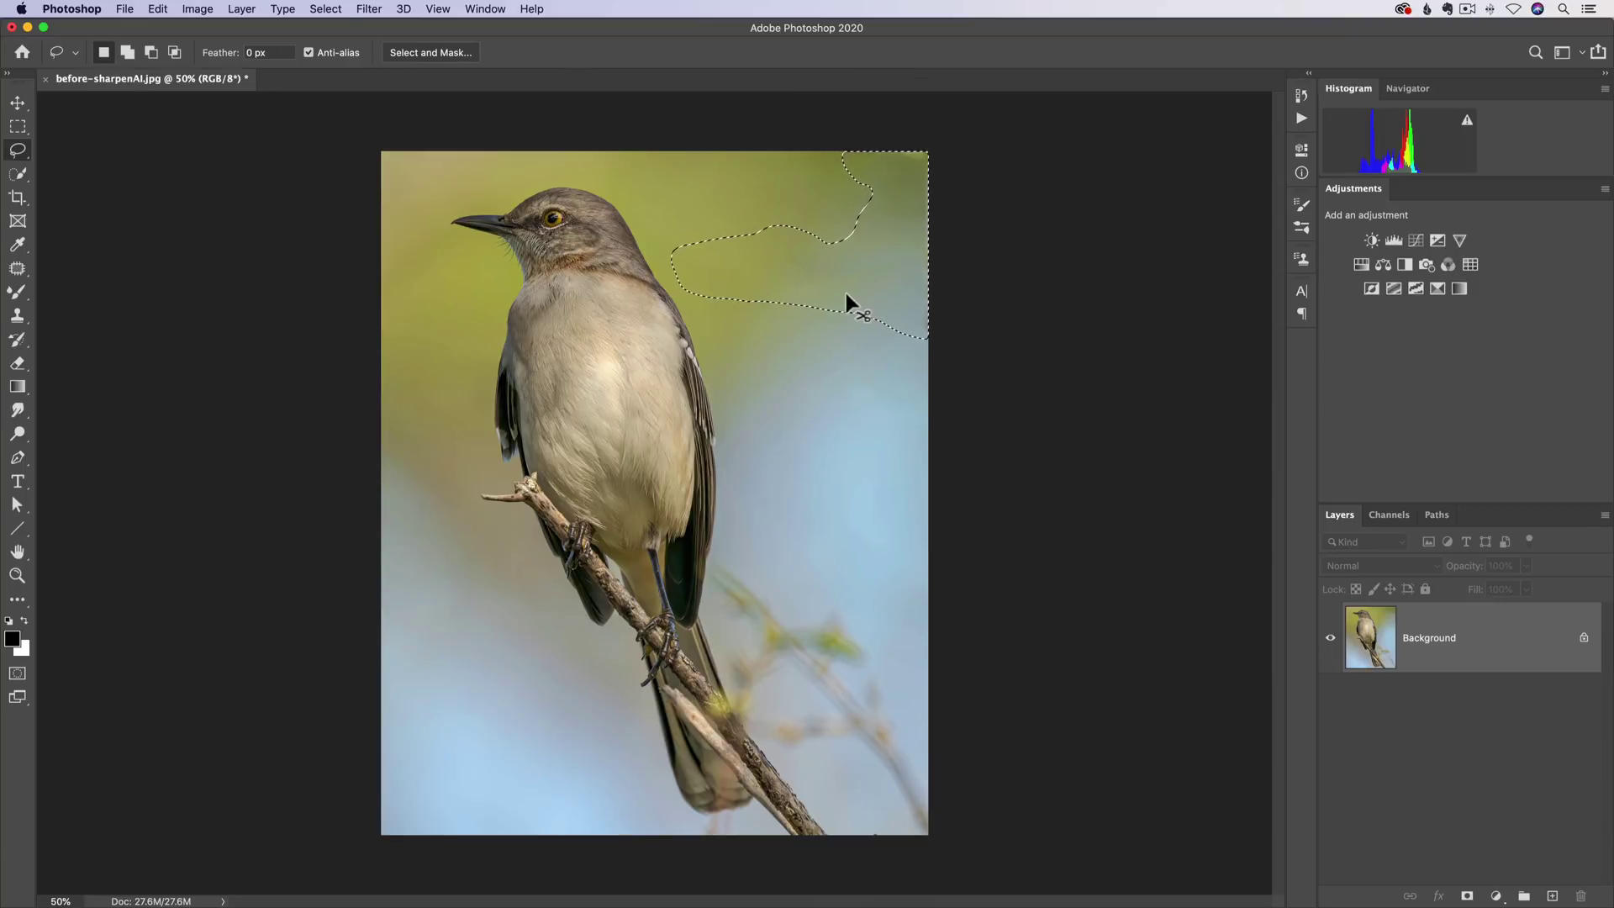
Deselect, look over the Filter menu with Lens Blur first, and bring up the app switcher.
key(super+d)
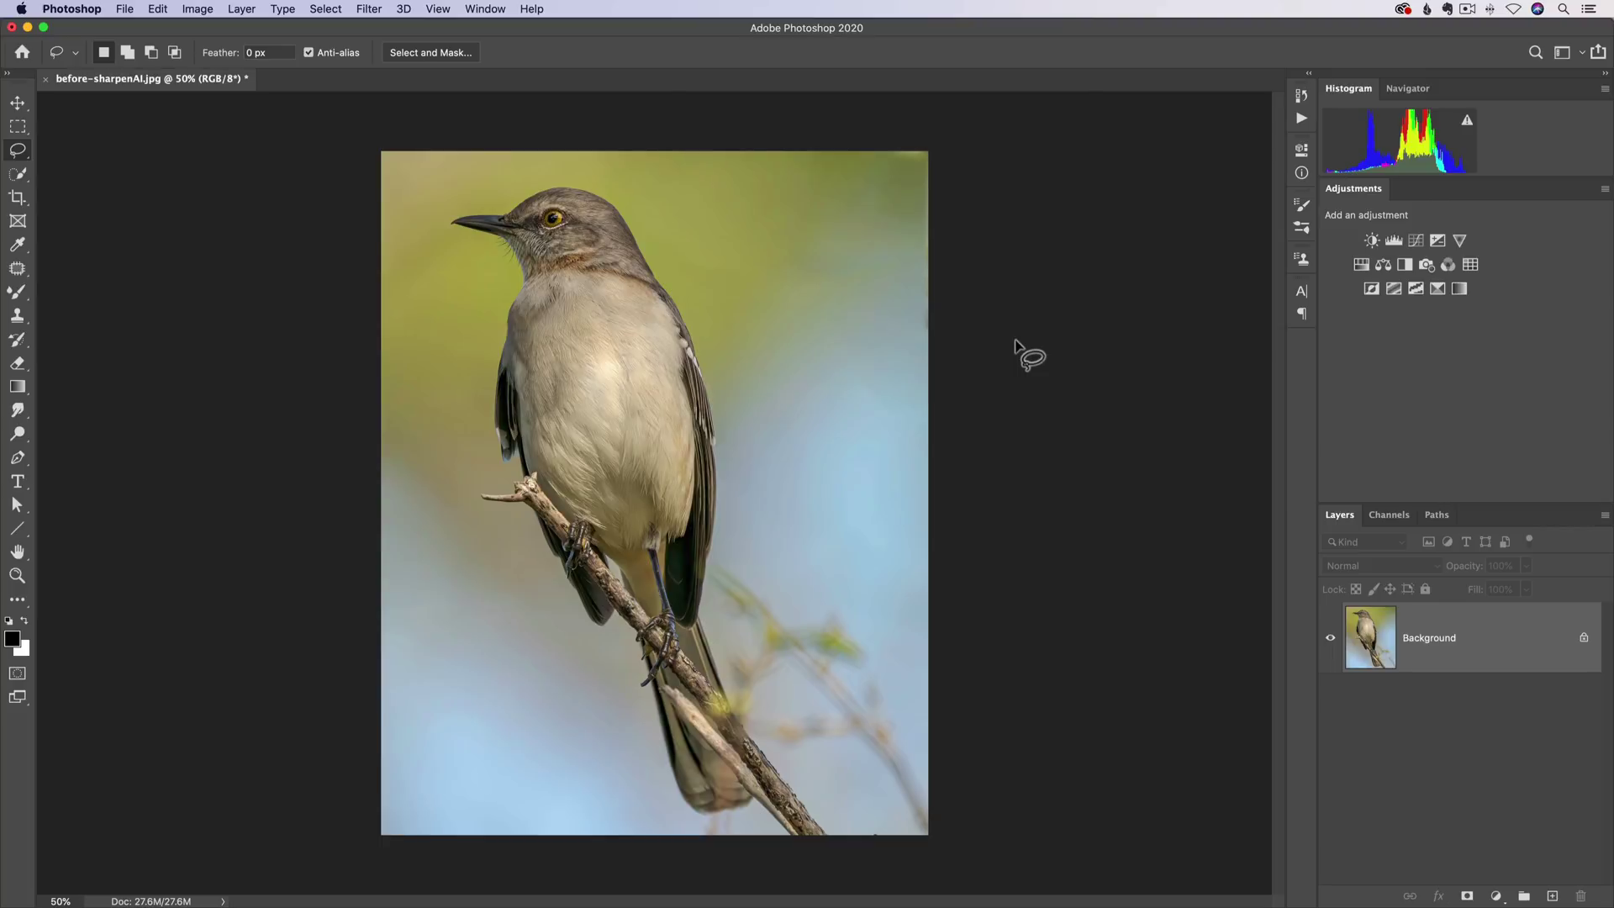
click(369, 8)
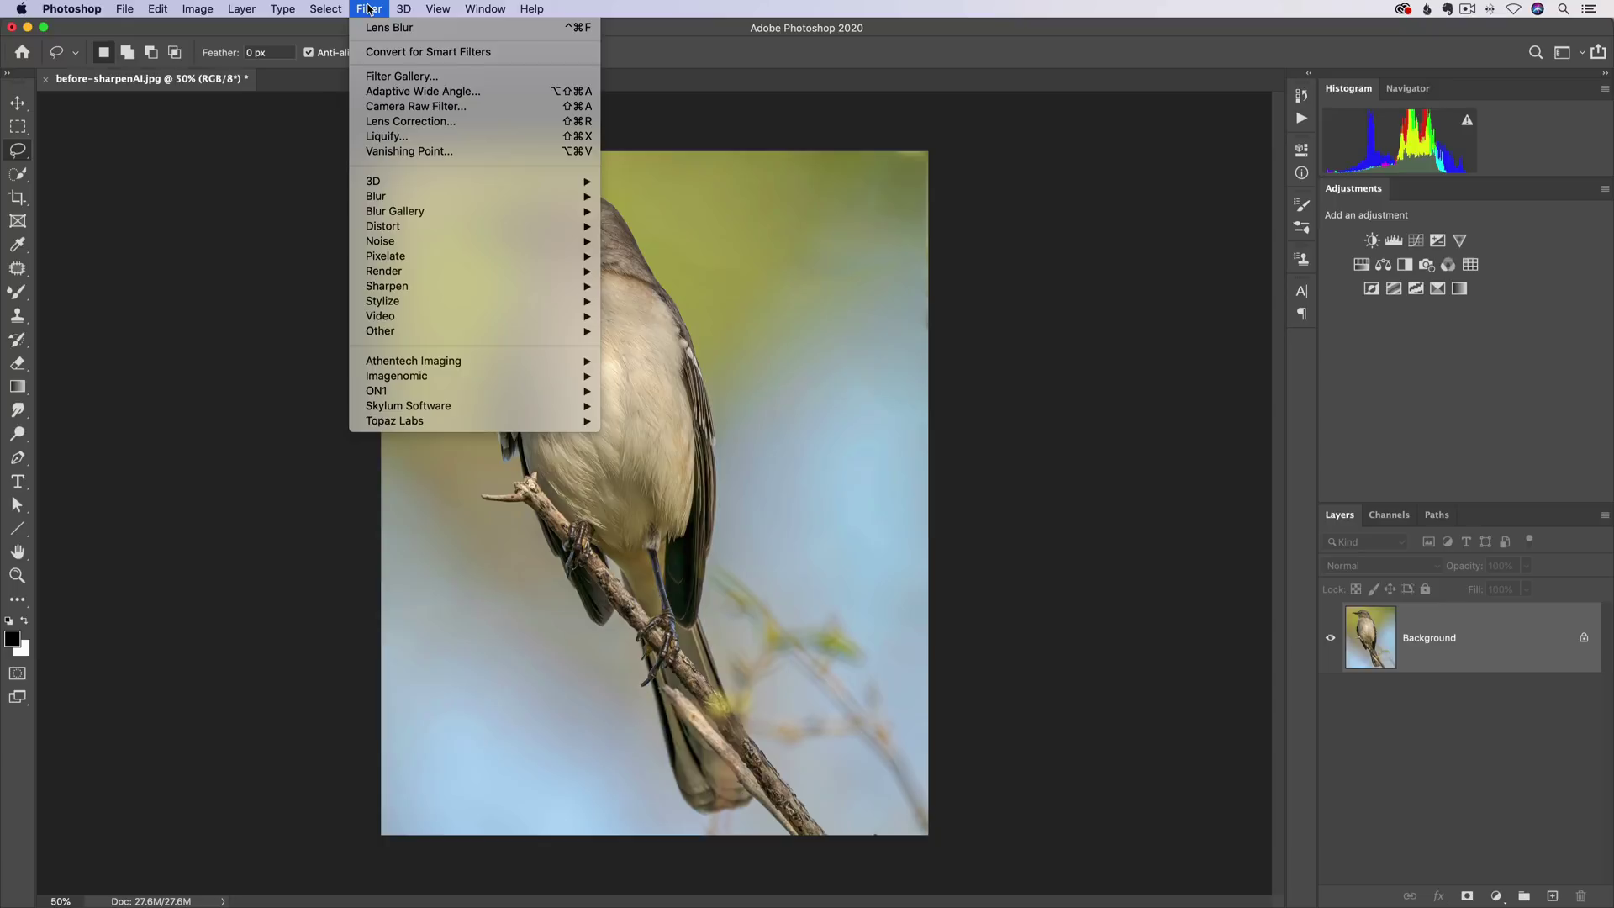
key(super+Tab)
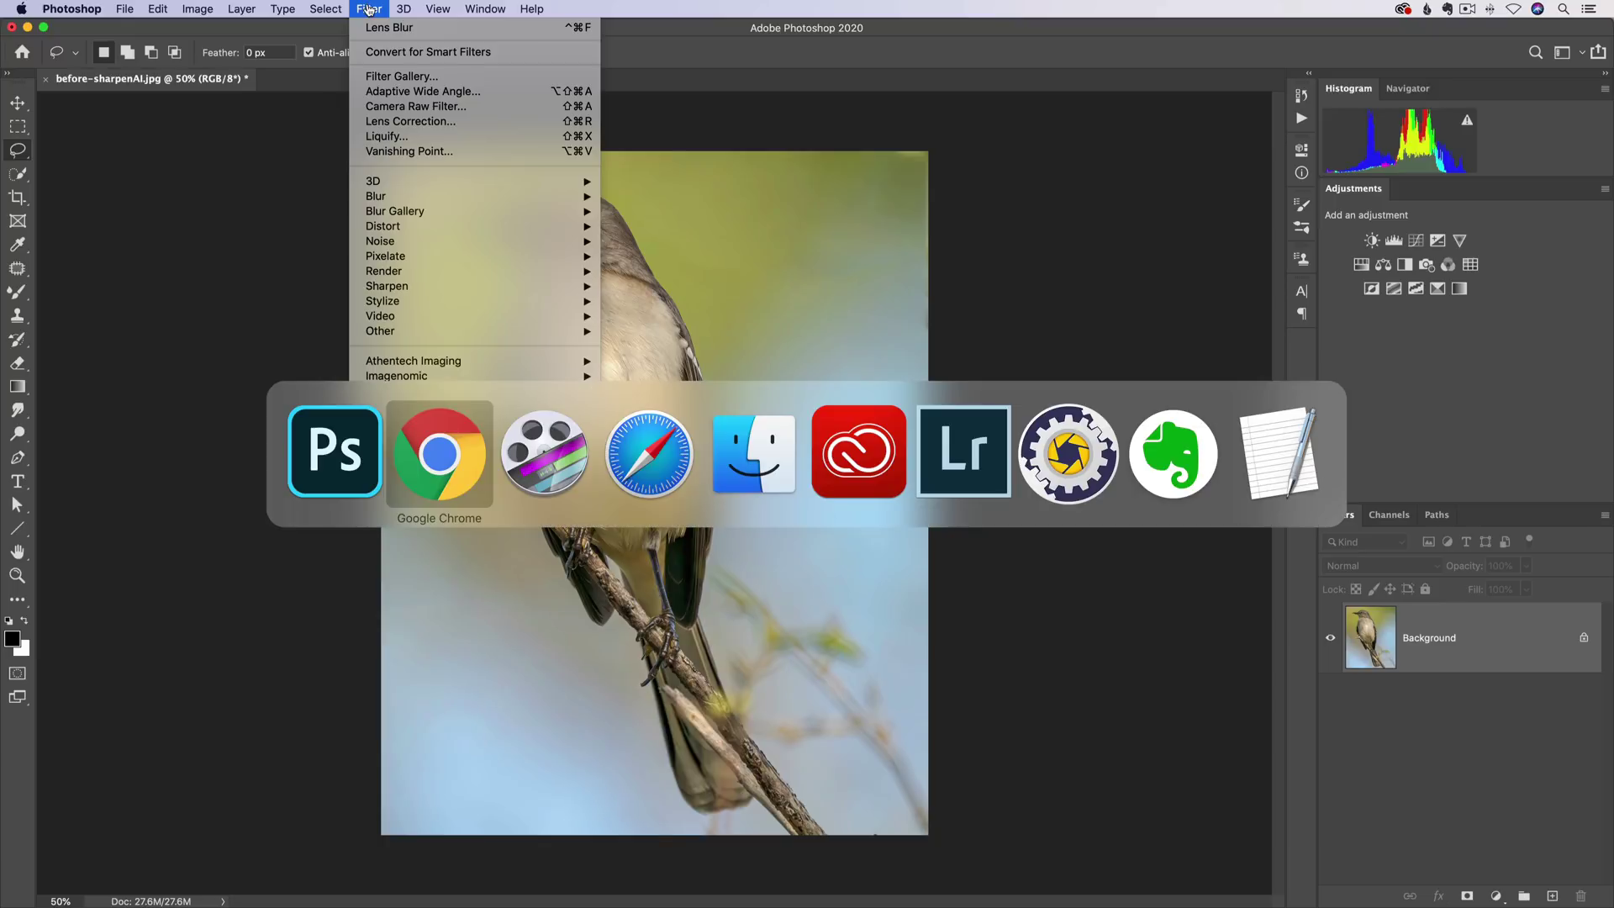
Bring Chrome forward and show the mattk.com 'The Photoshop System' page in the second tab.
click(444, 441)
click(344, 45)
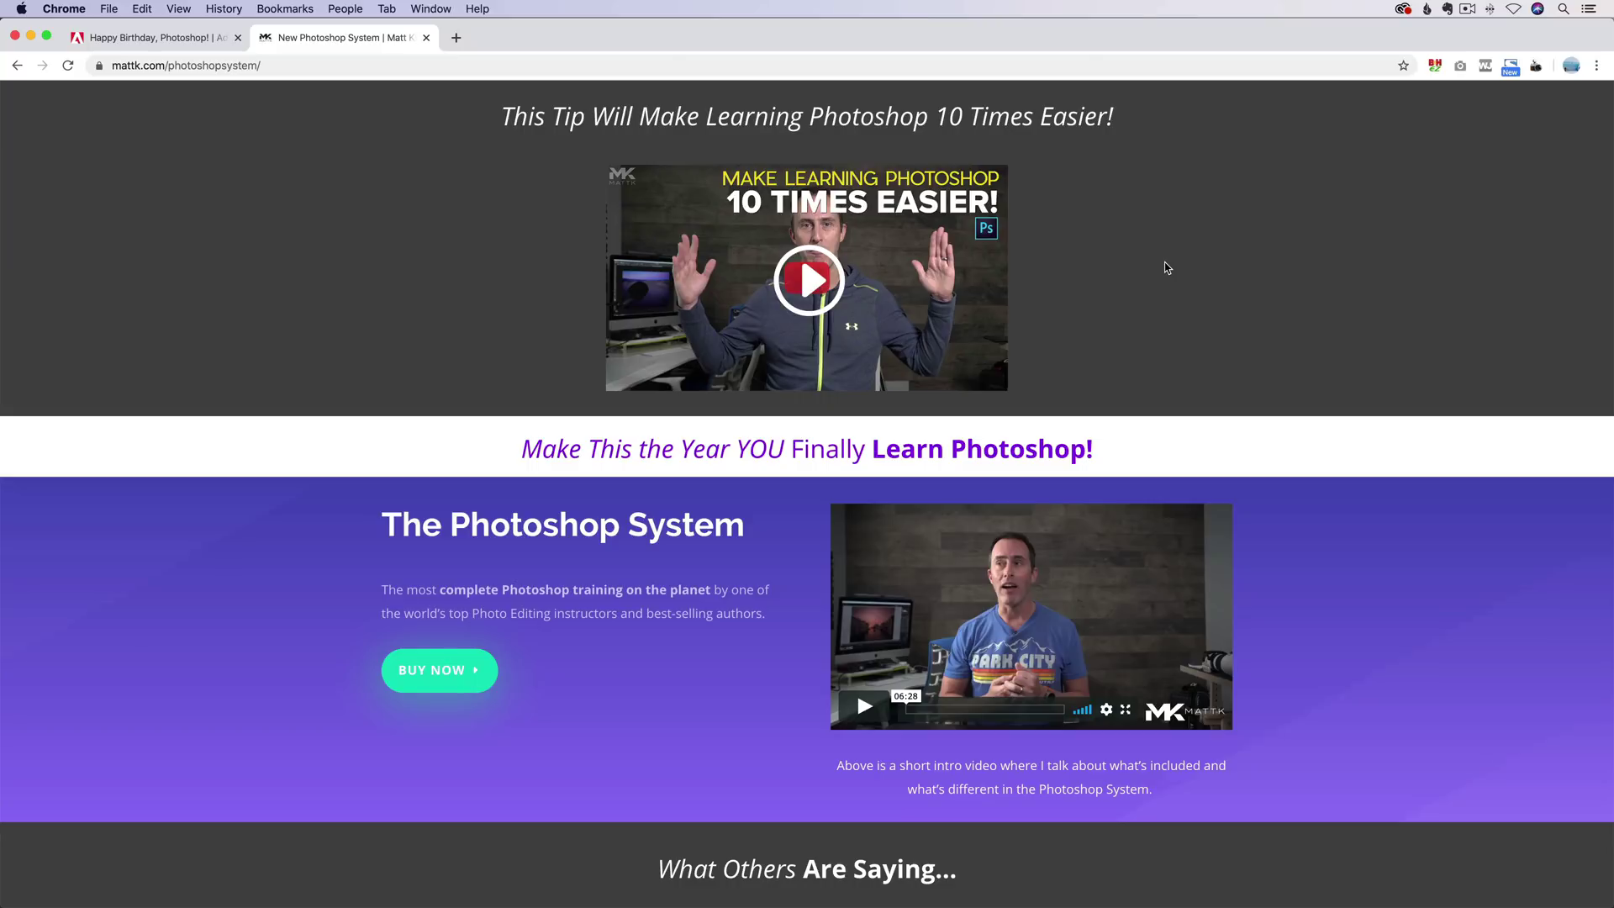
Back in Photoshop, lasso the photo's top-right corner and feather the selection by 20 pixels.
key(super+Tab)
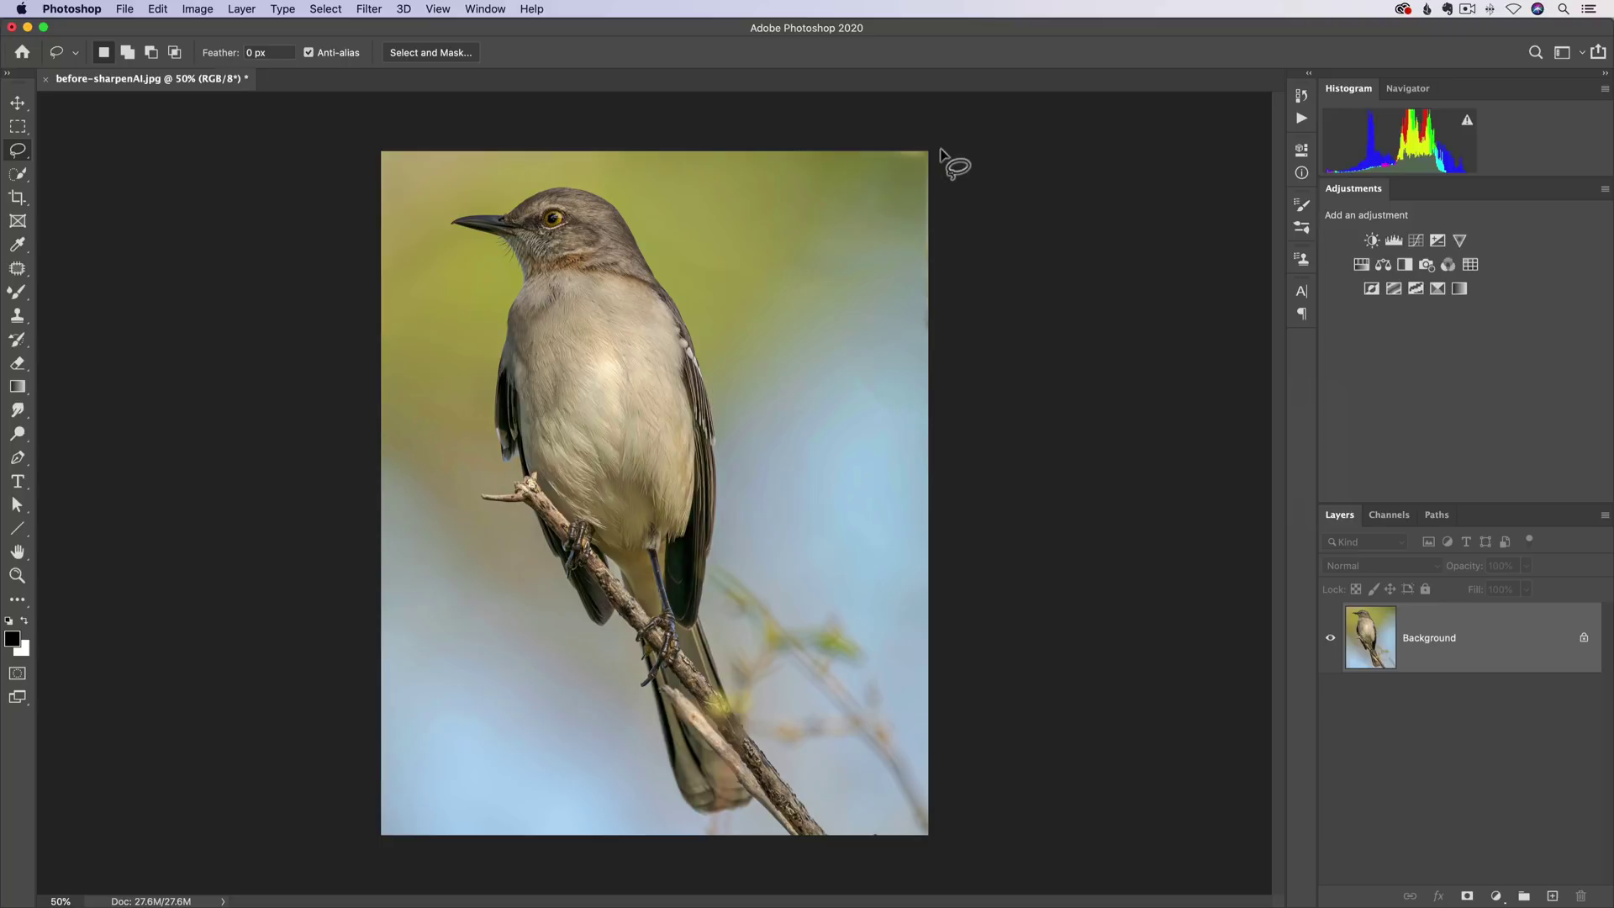
mouse_move(949, 144)
mouse_down()
mouse_move(825, 173)
mouse_move(741, 252)
mouse_move(758, 317)
mouse_move(811, 347)
mouse_move(894, 326)
mouse_move(969, 228)
mouse_move(991, 144)
mouse_move(980, 119)
mouse_up()
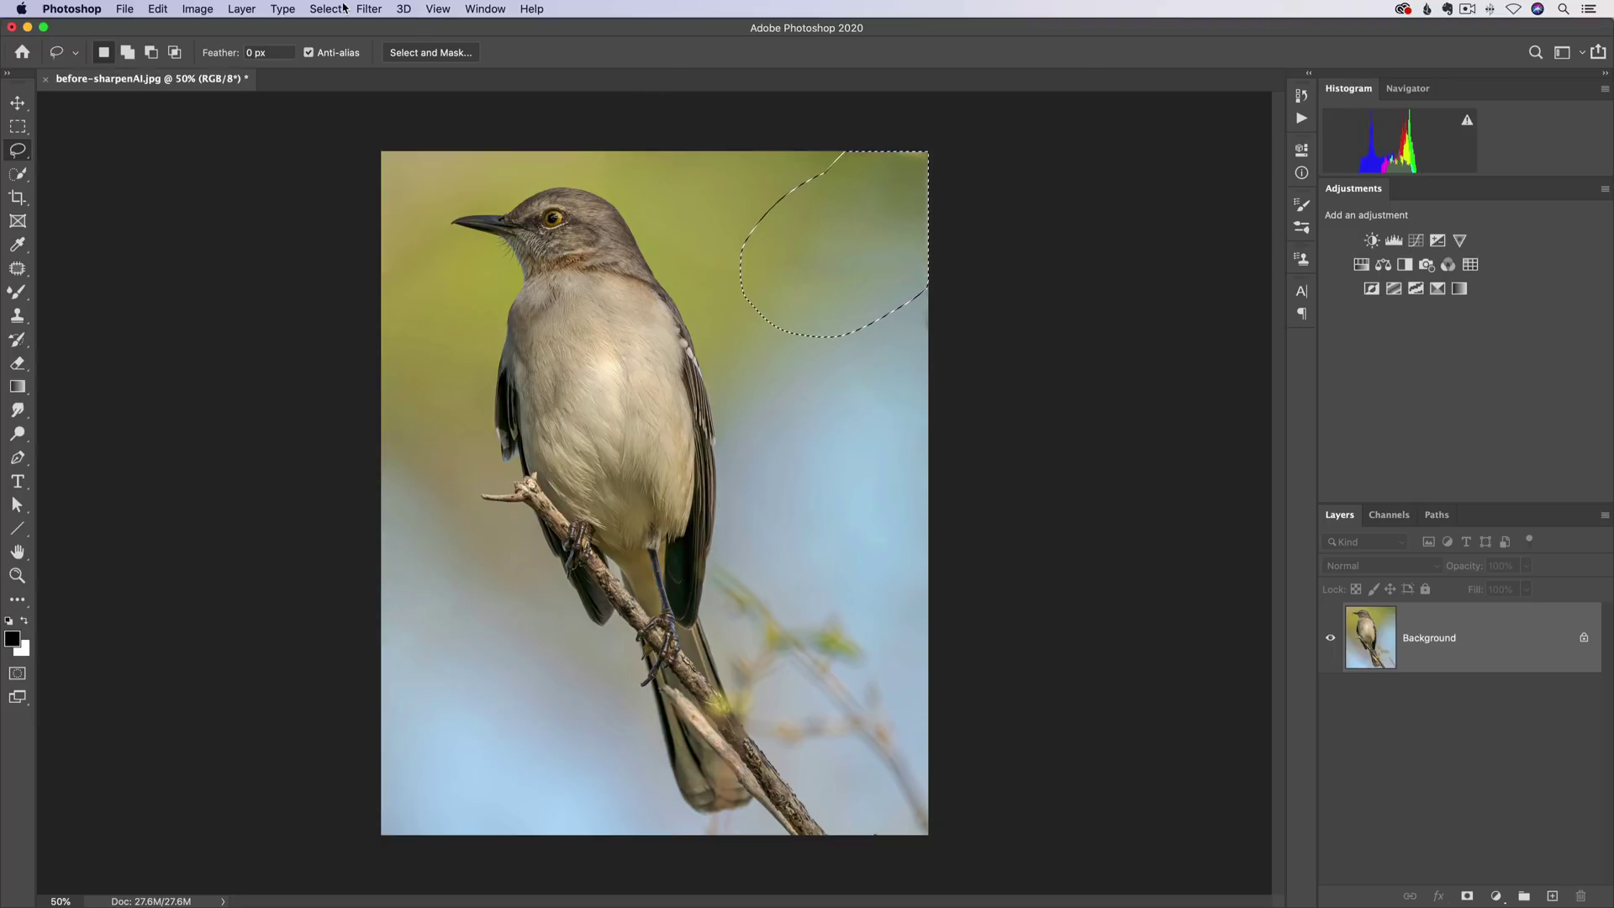
click(328, 9)
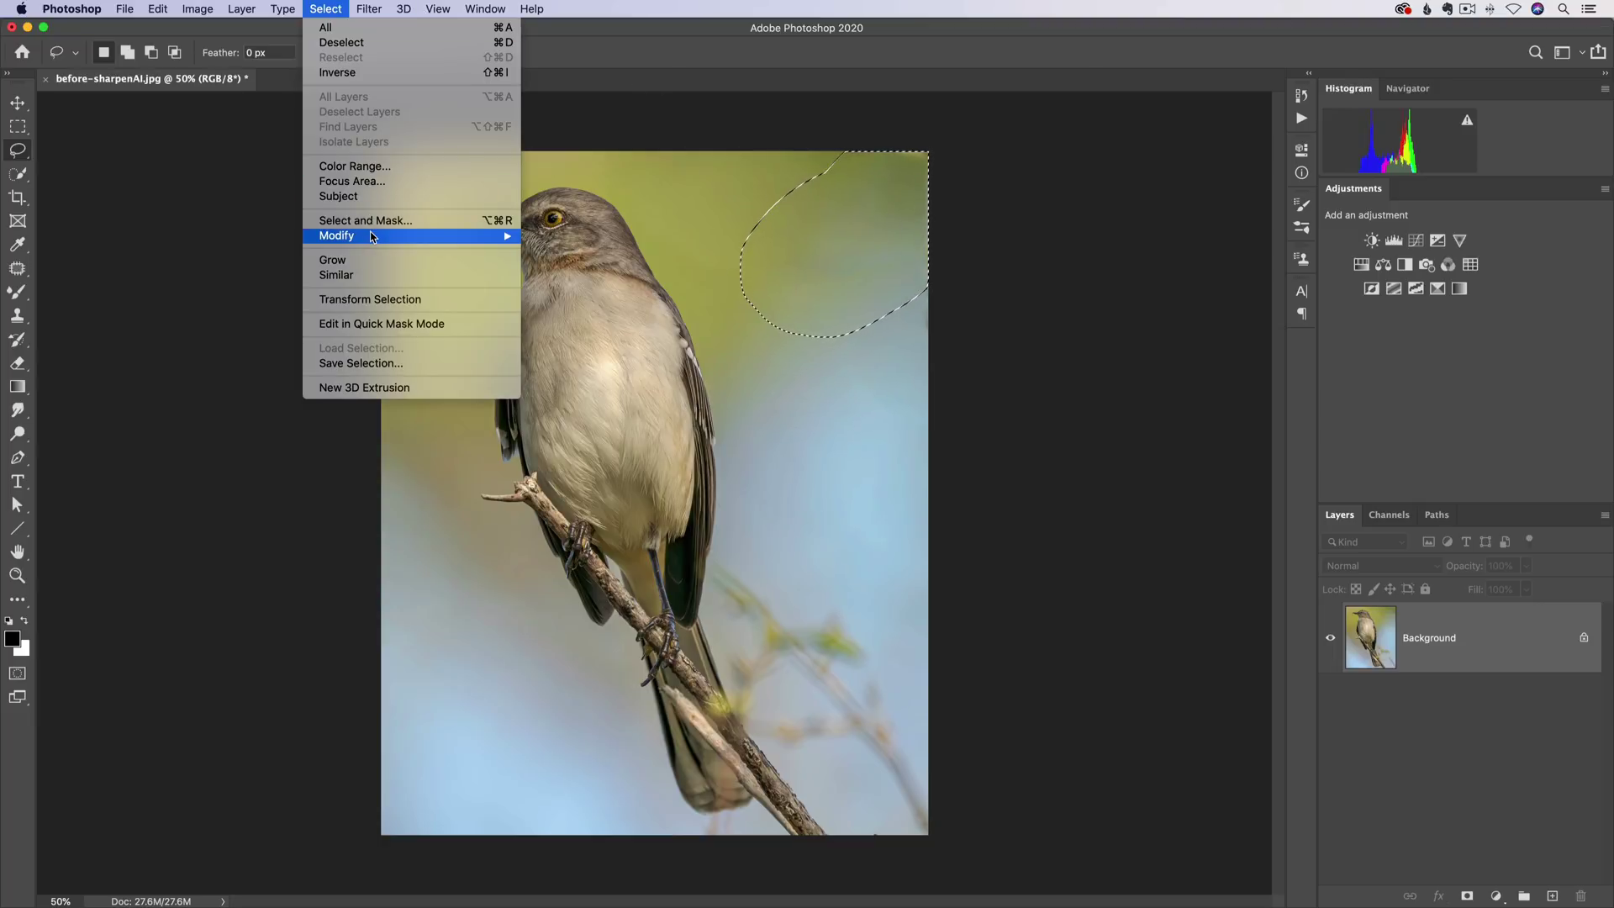
mouse_move(437, 236)
click(548, 296)
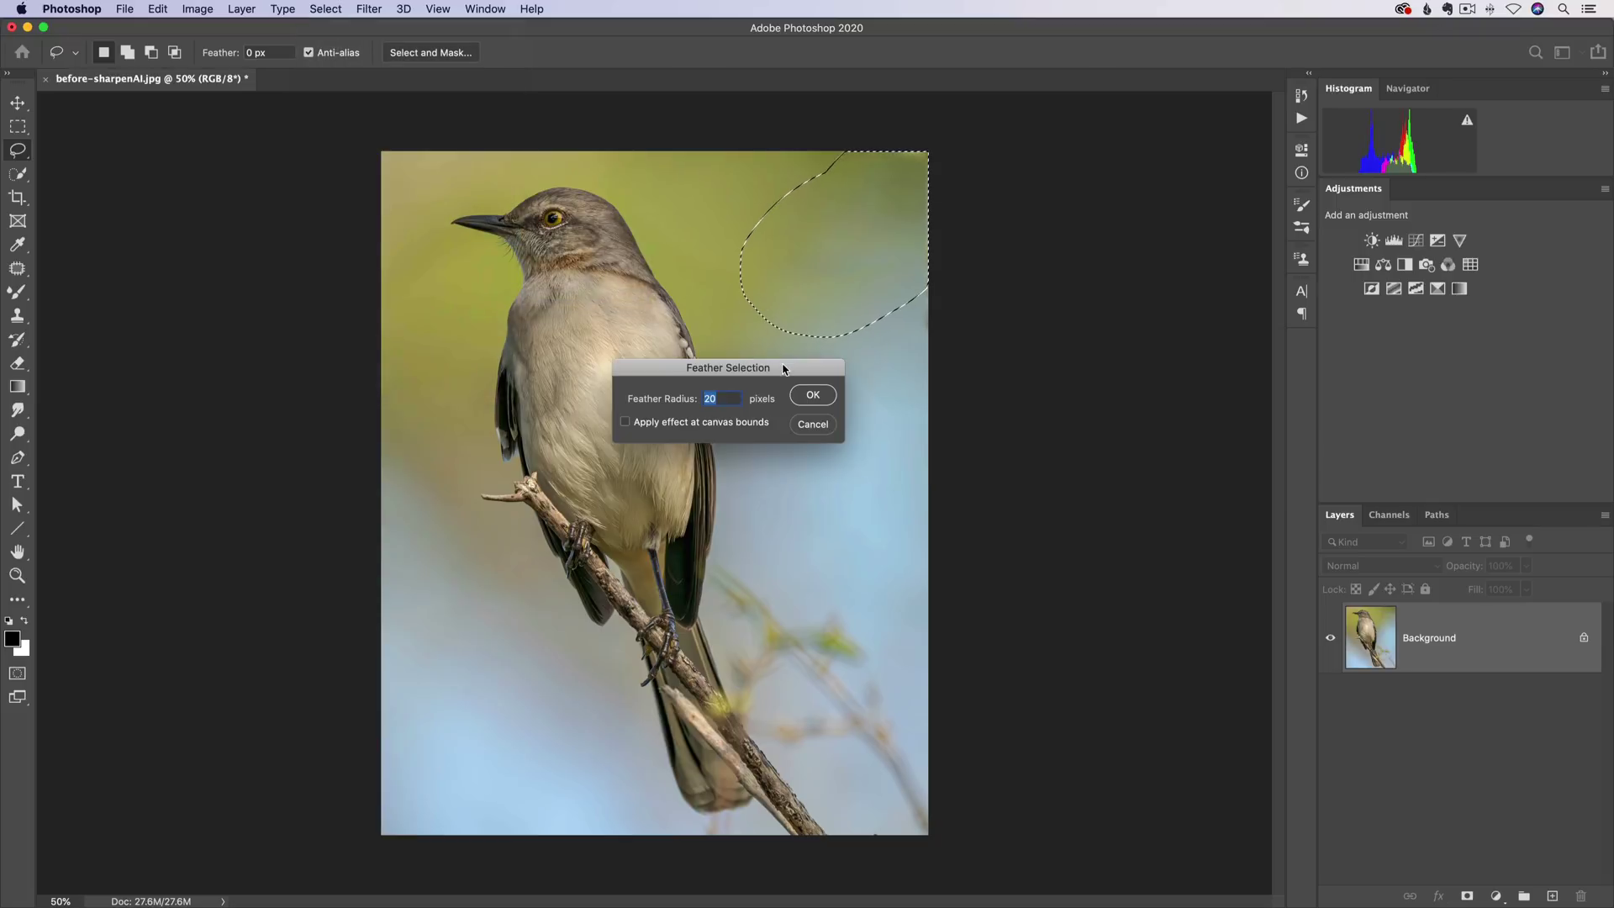
click(815, 394)
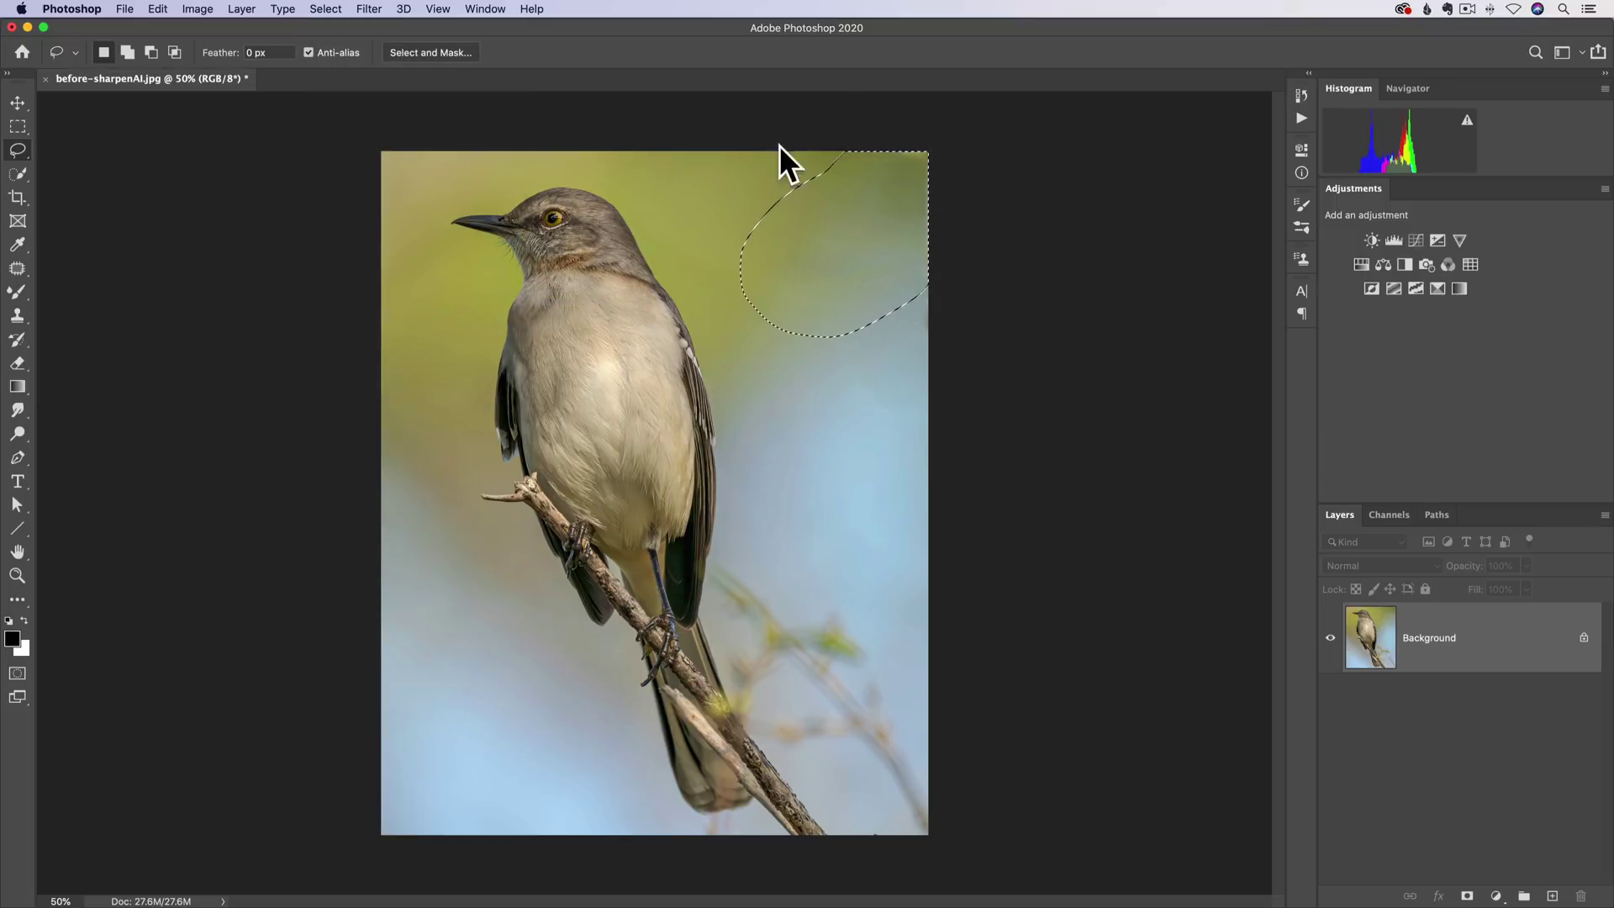
Apply a Lens Blur of radius about 56 to the feathered corner, then deselect.
click(369, 8)
mouse_move(401, 195)
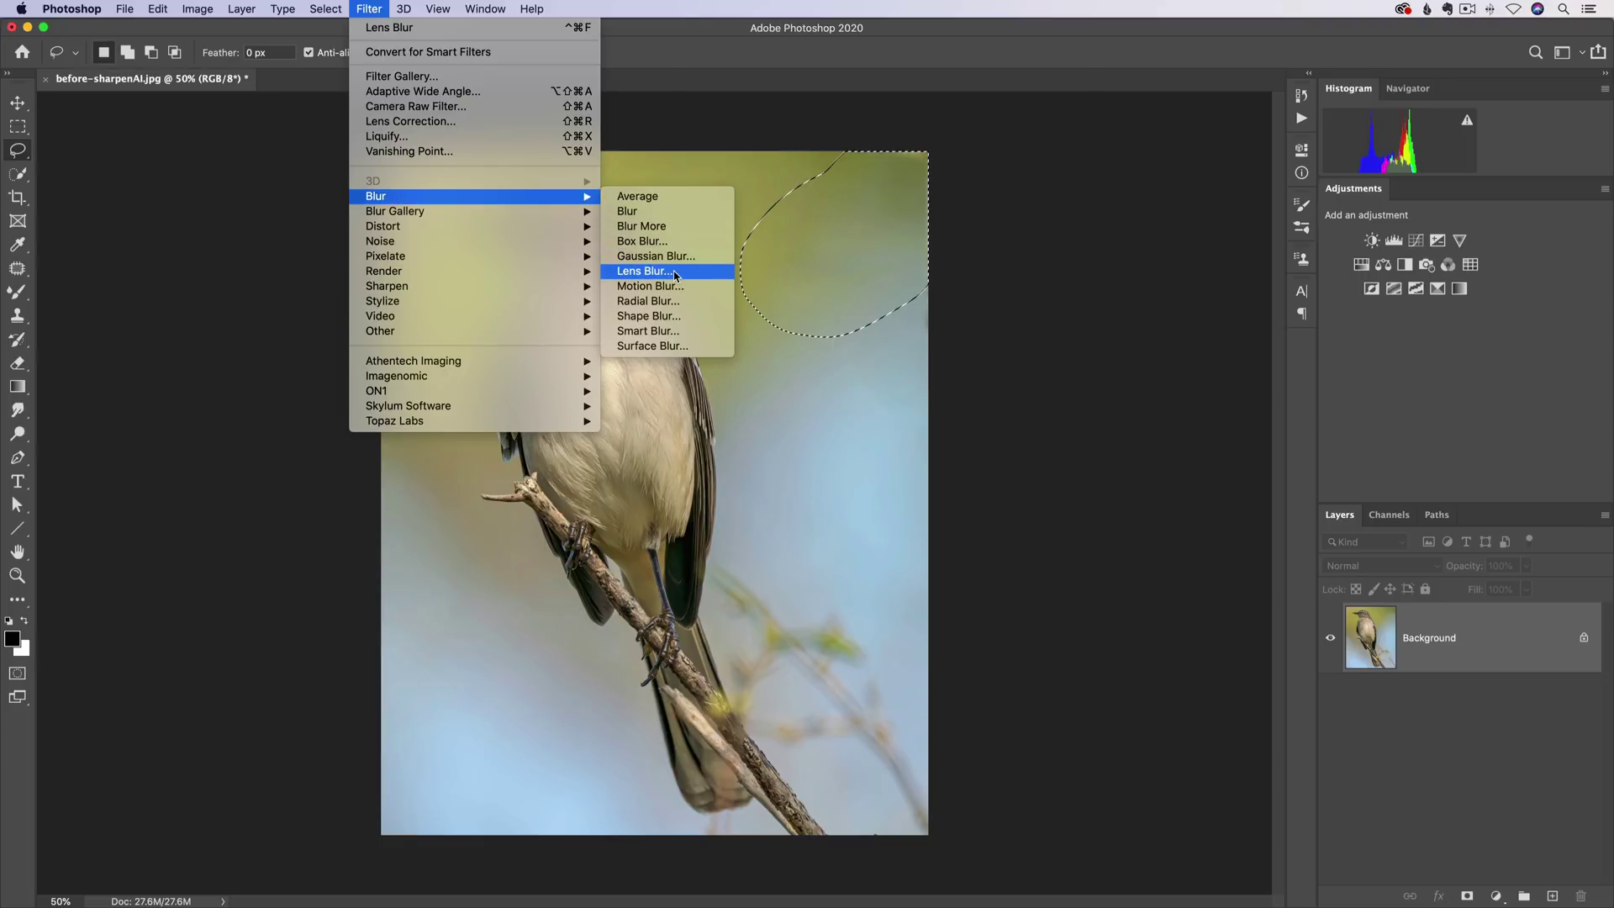
click(658, 276)
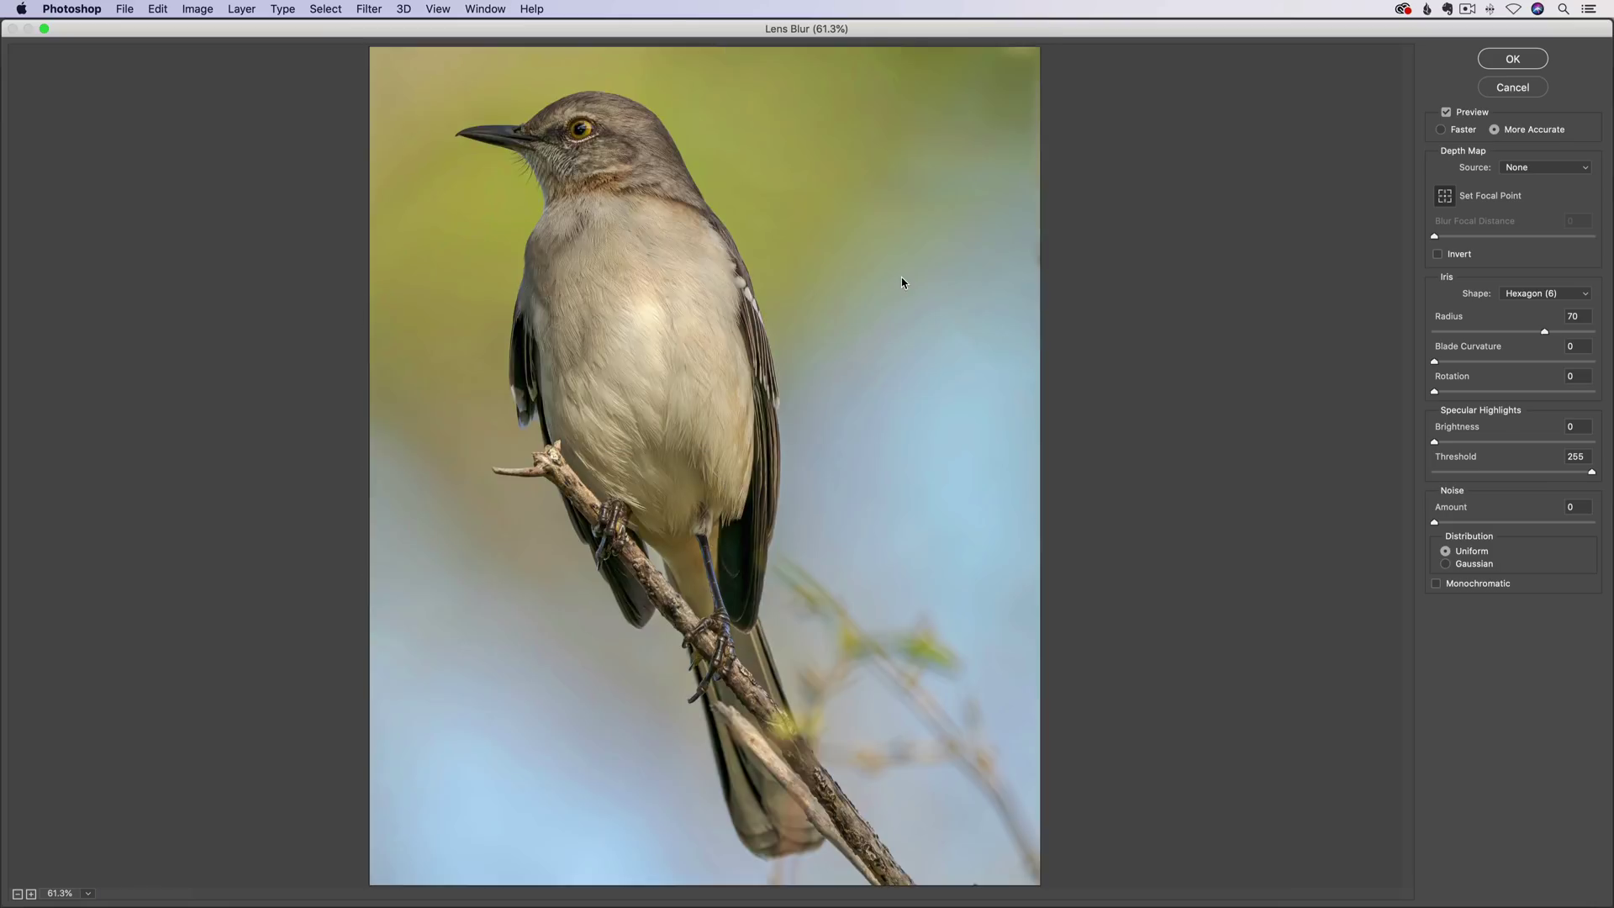
click(1543, 331)
drag(1463, 329, 1384, 338)
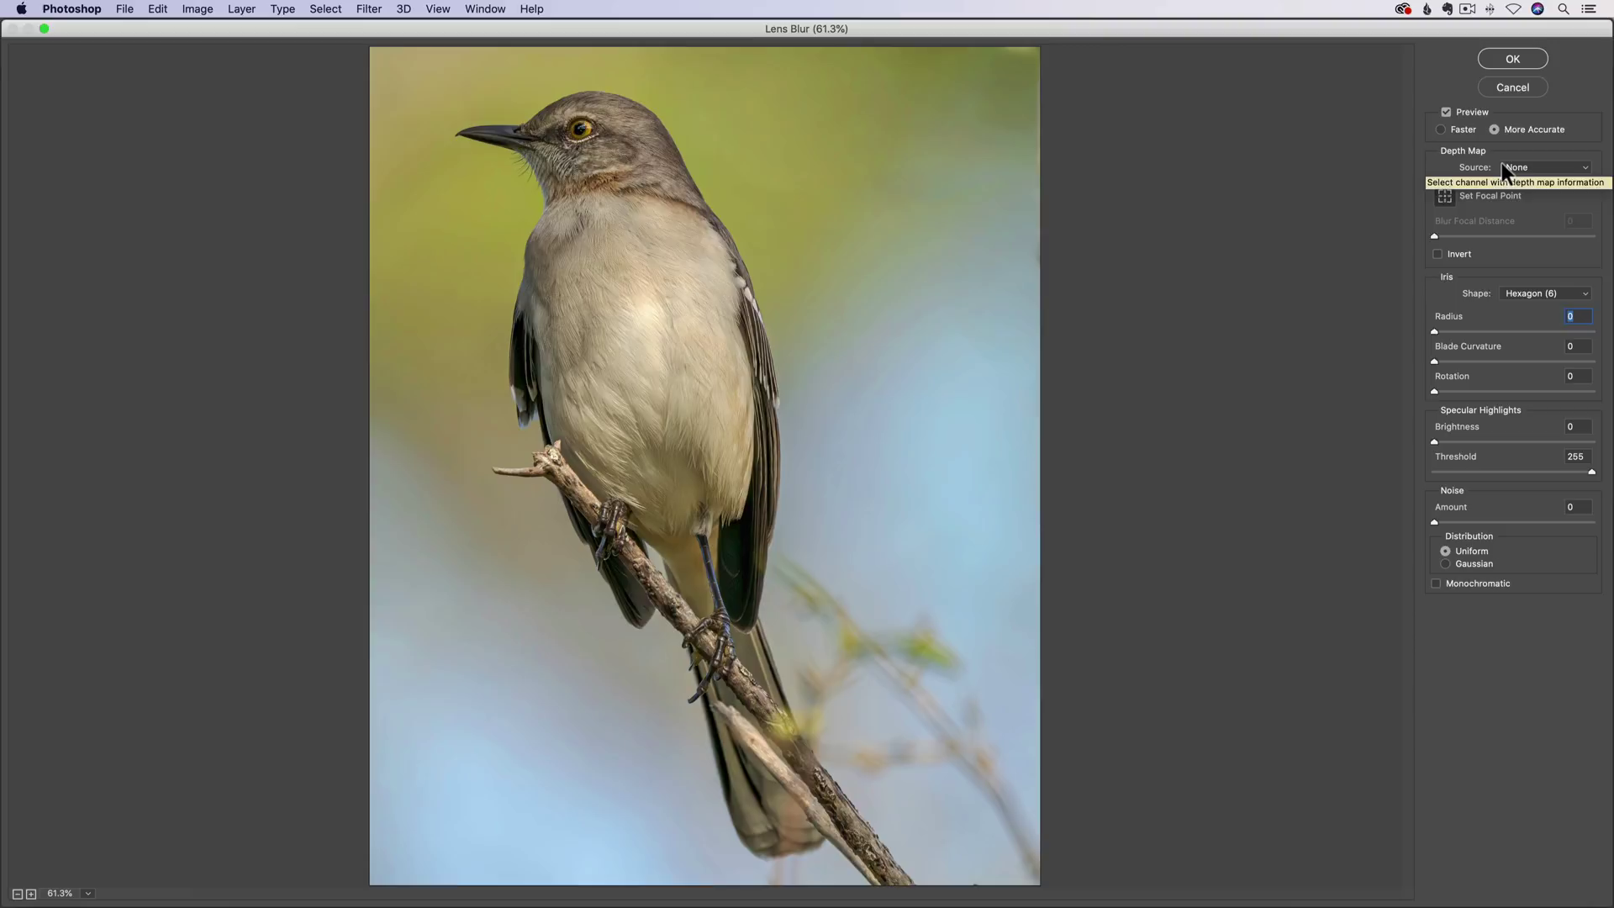
drag(1435, 333, 1587, 336)
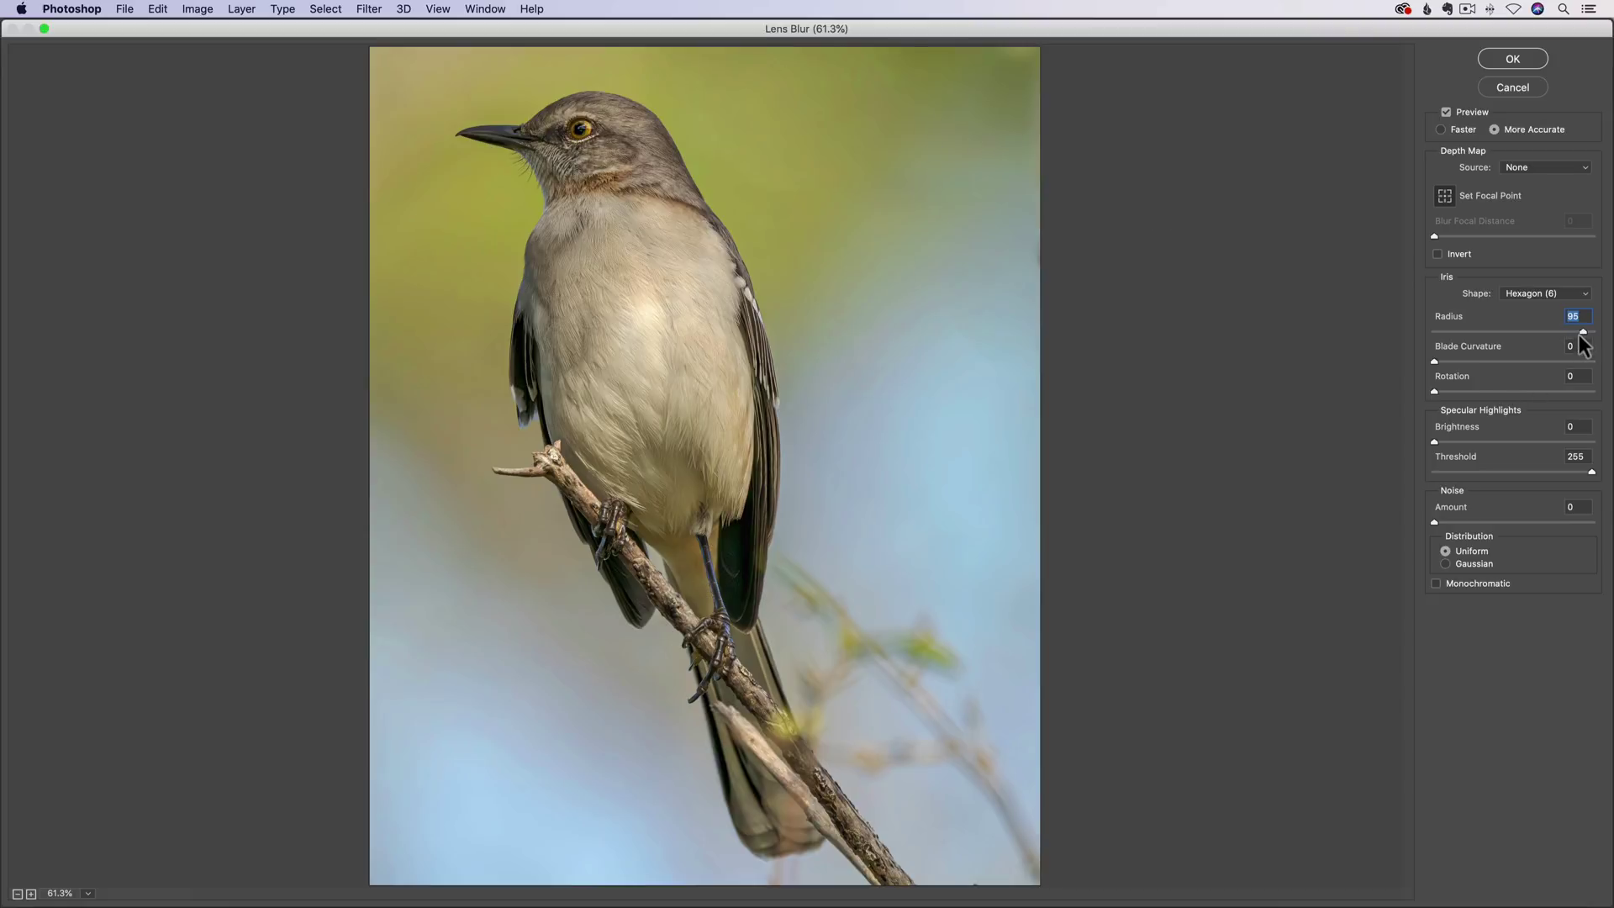
mouse_move(1583, 333)
mouse_down()
mouse_move(1522, 333)
mouse_move(1611, 334)
mouse_up()
click(1513, 59)
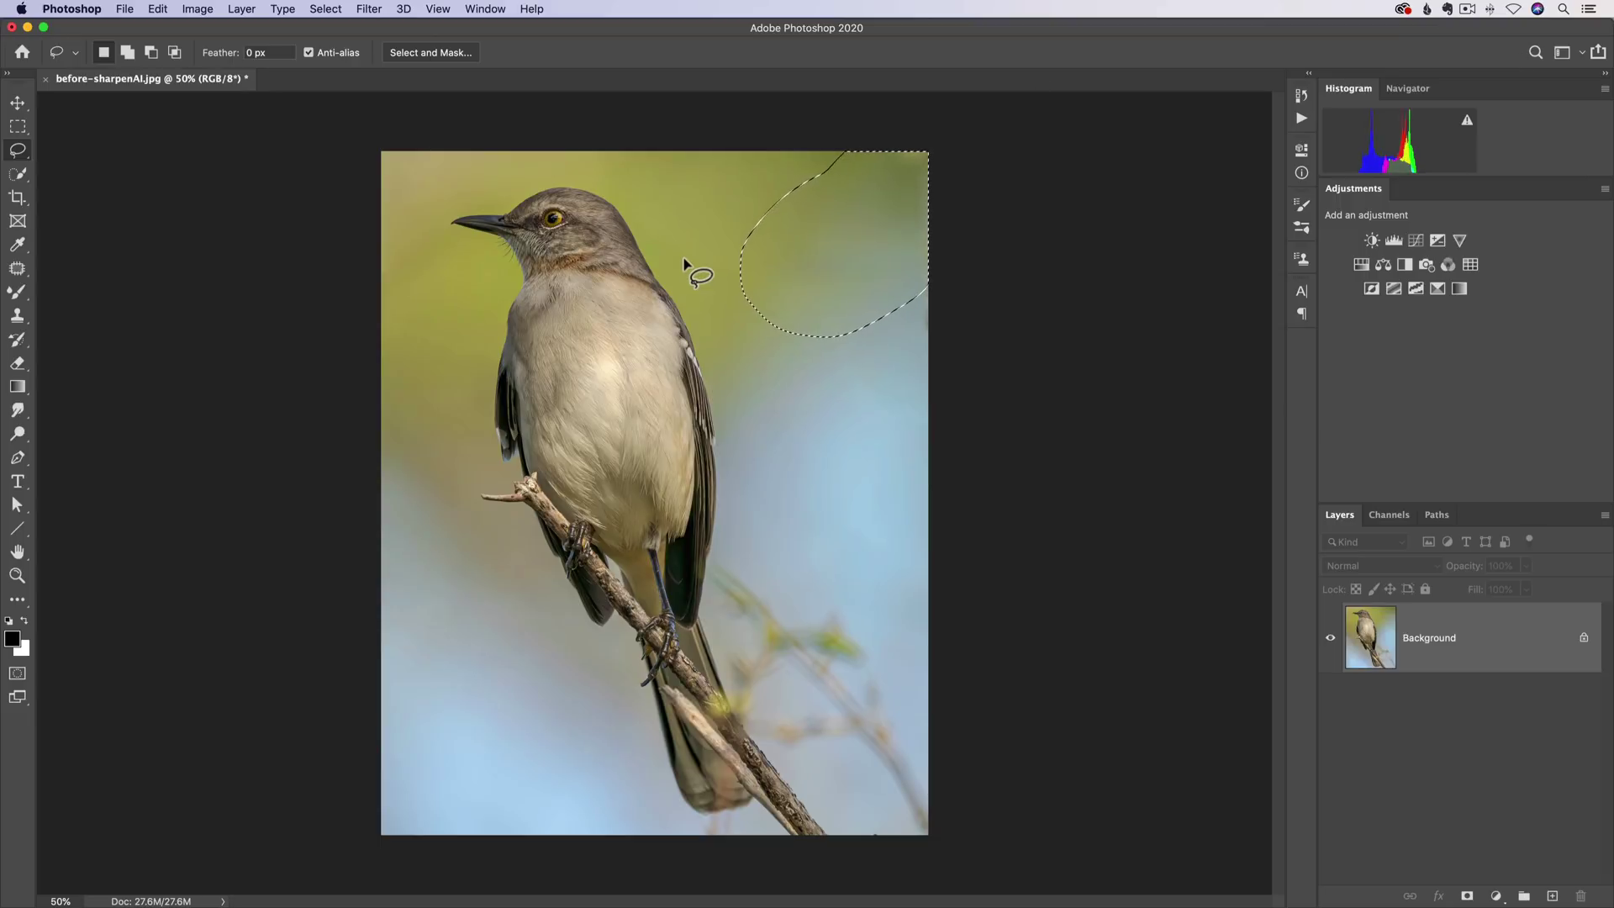
click(846, 194)
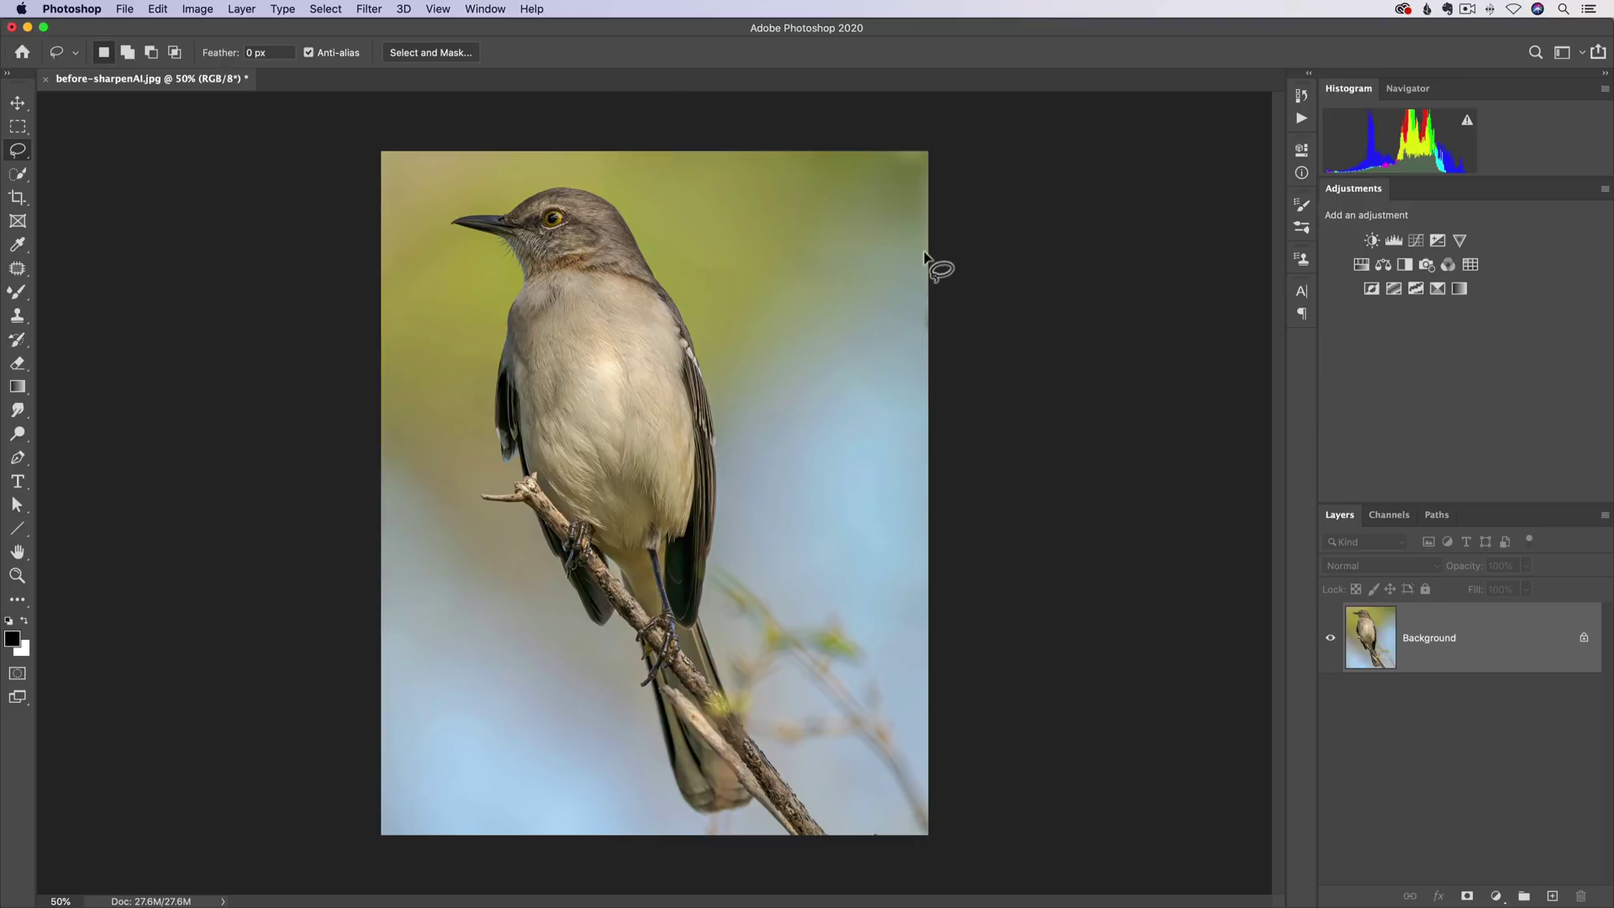
click(850, 892)
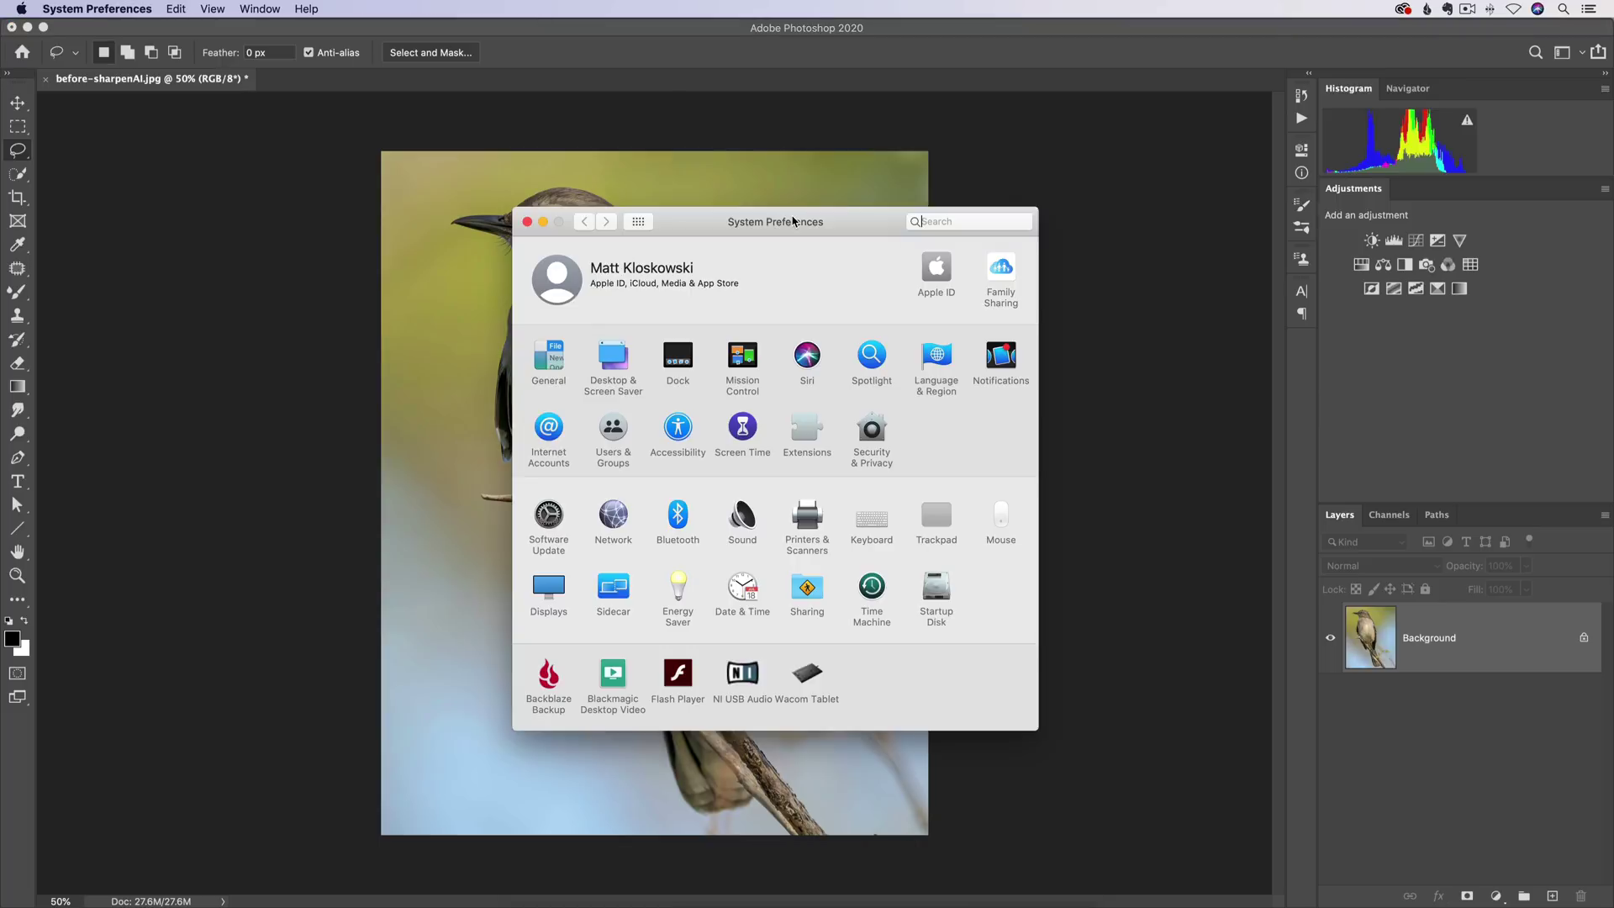
click(550, 360)
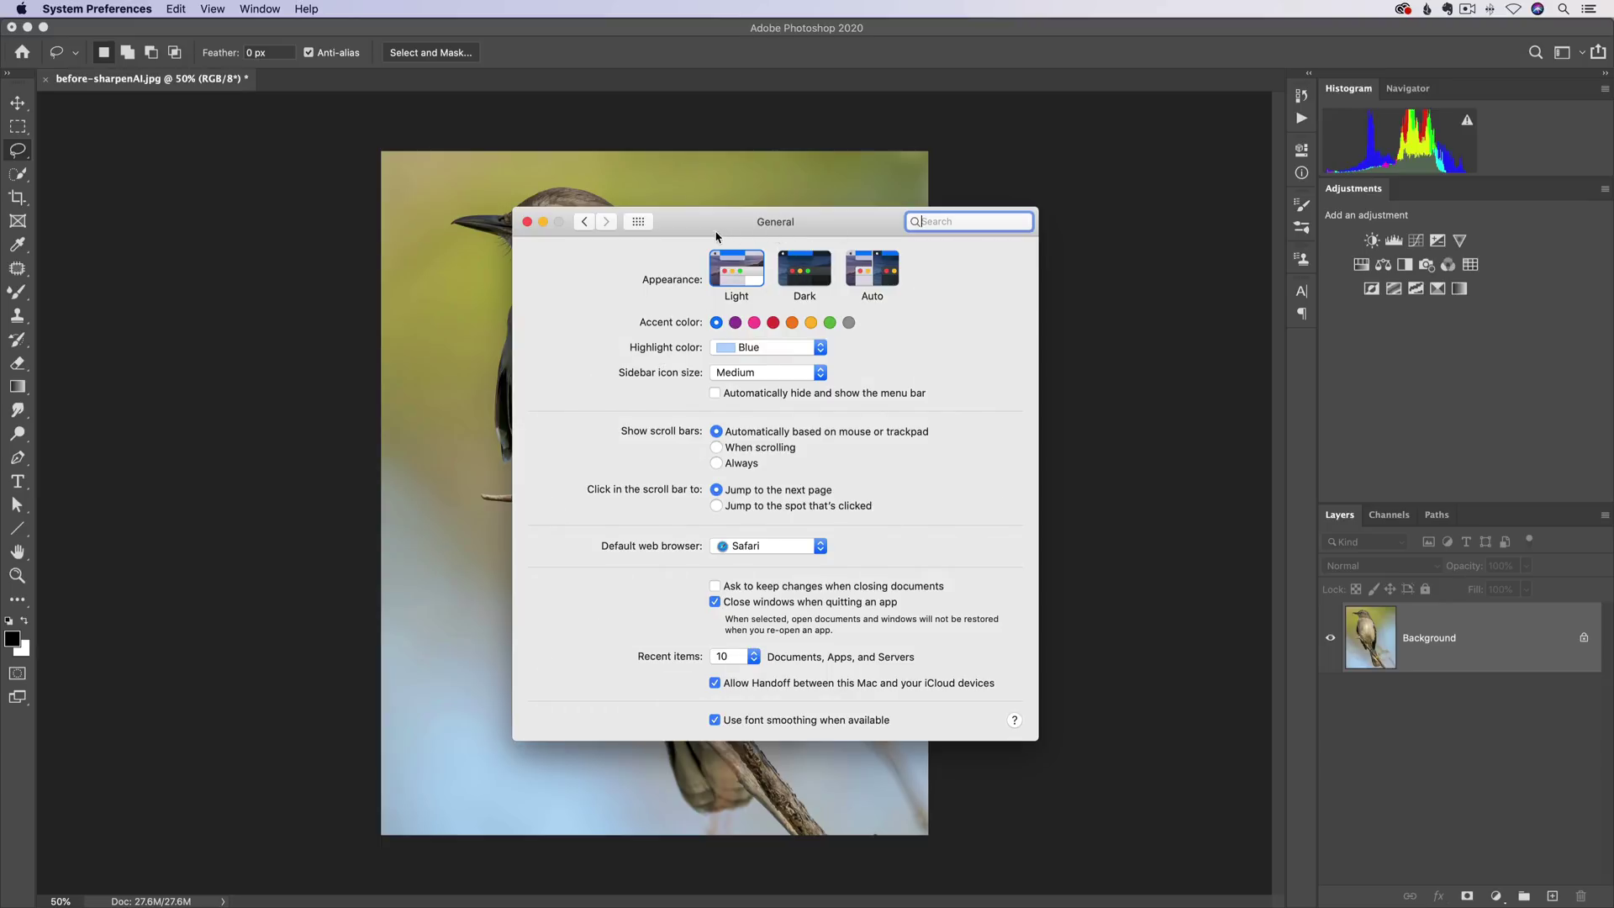
click(528, 222)
click(125, 8)
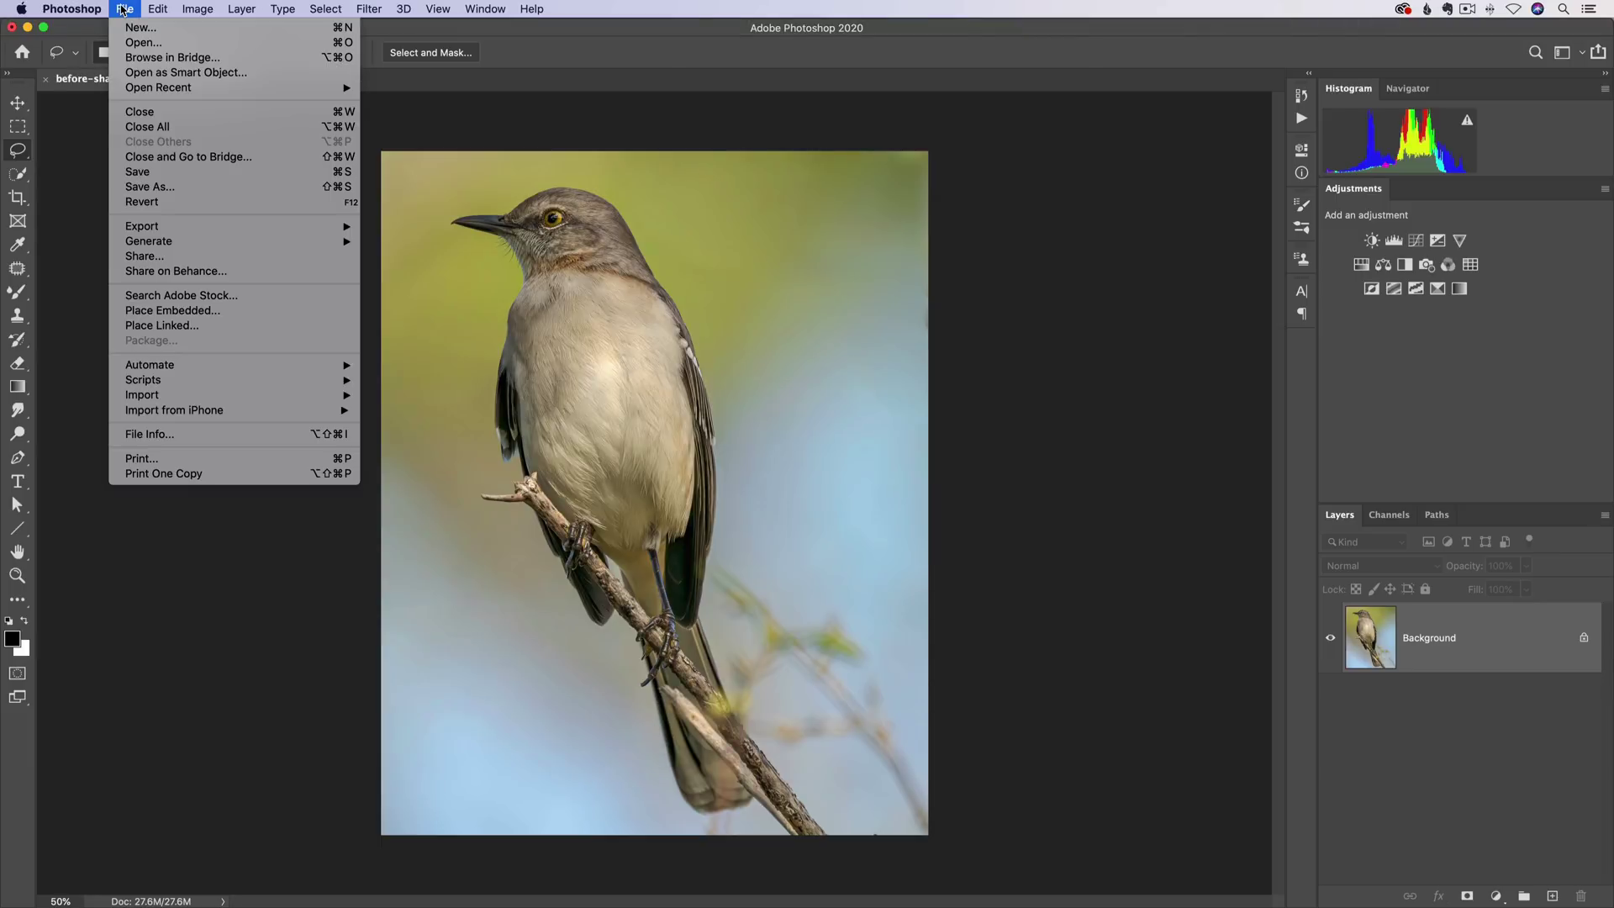
click(155, 190)
click(567, 325)
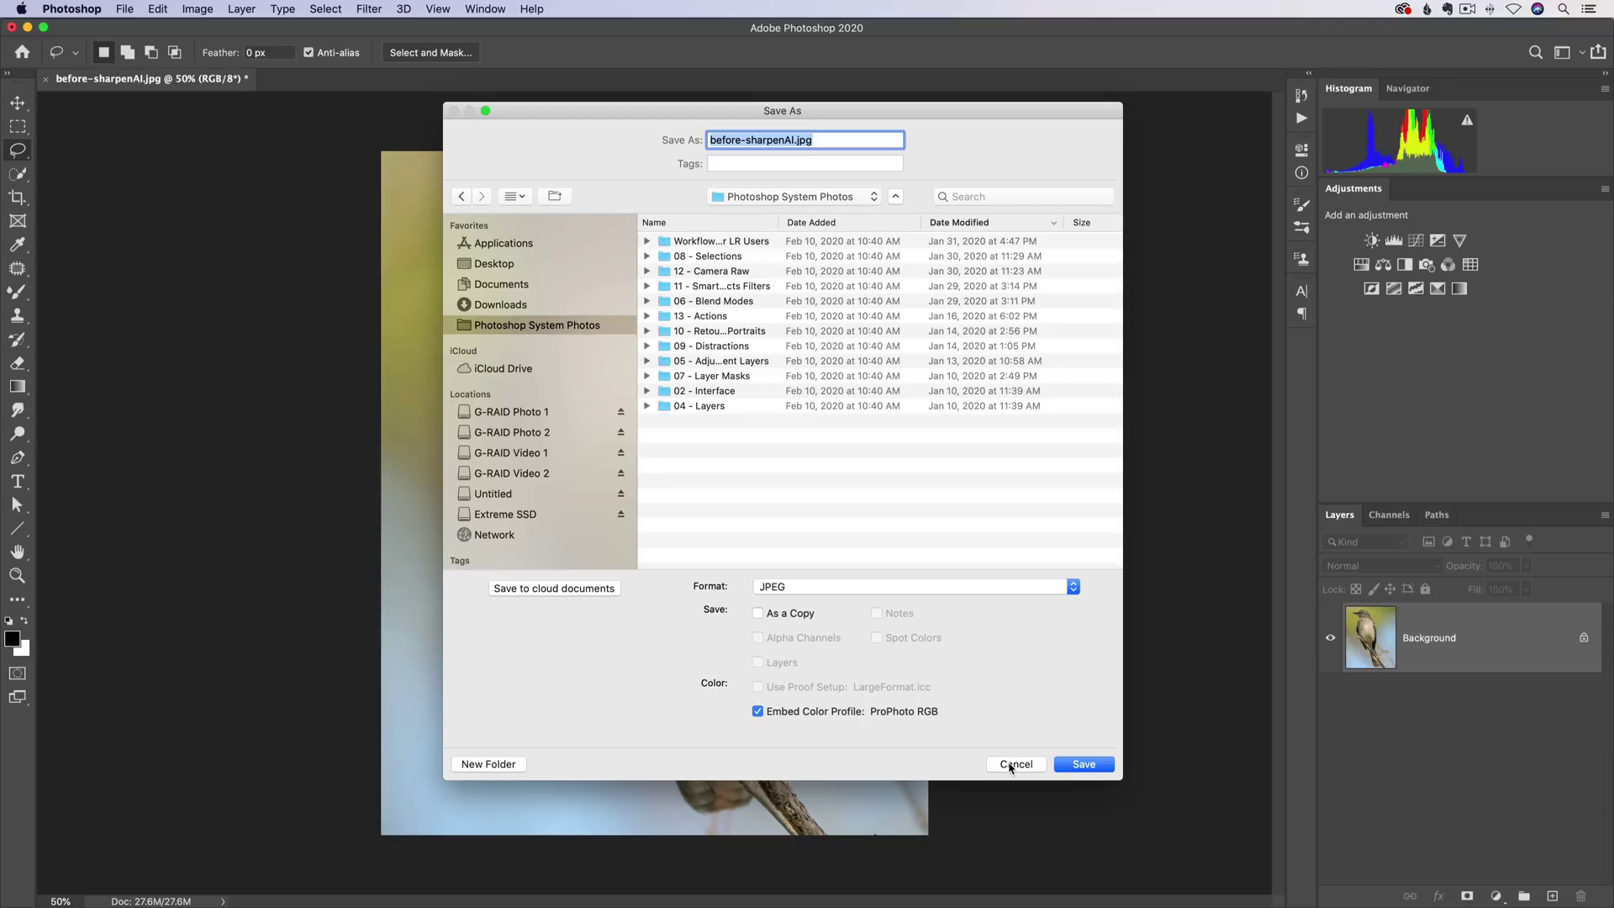
click(1011, 767)
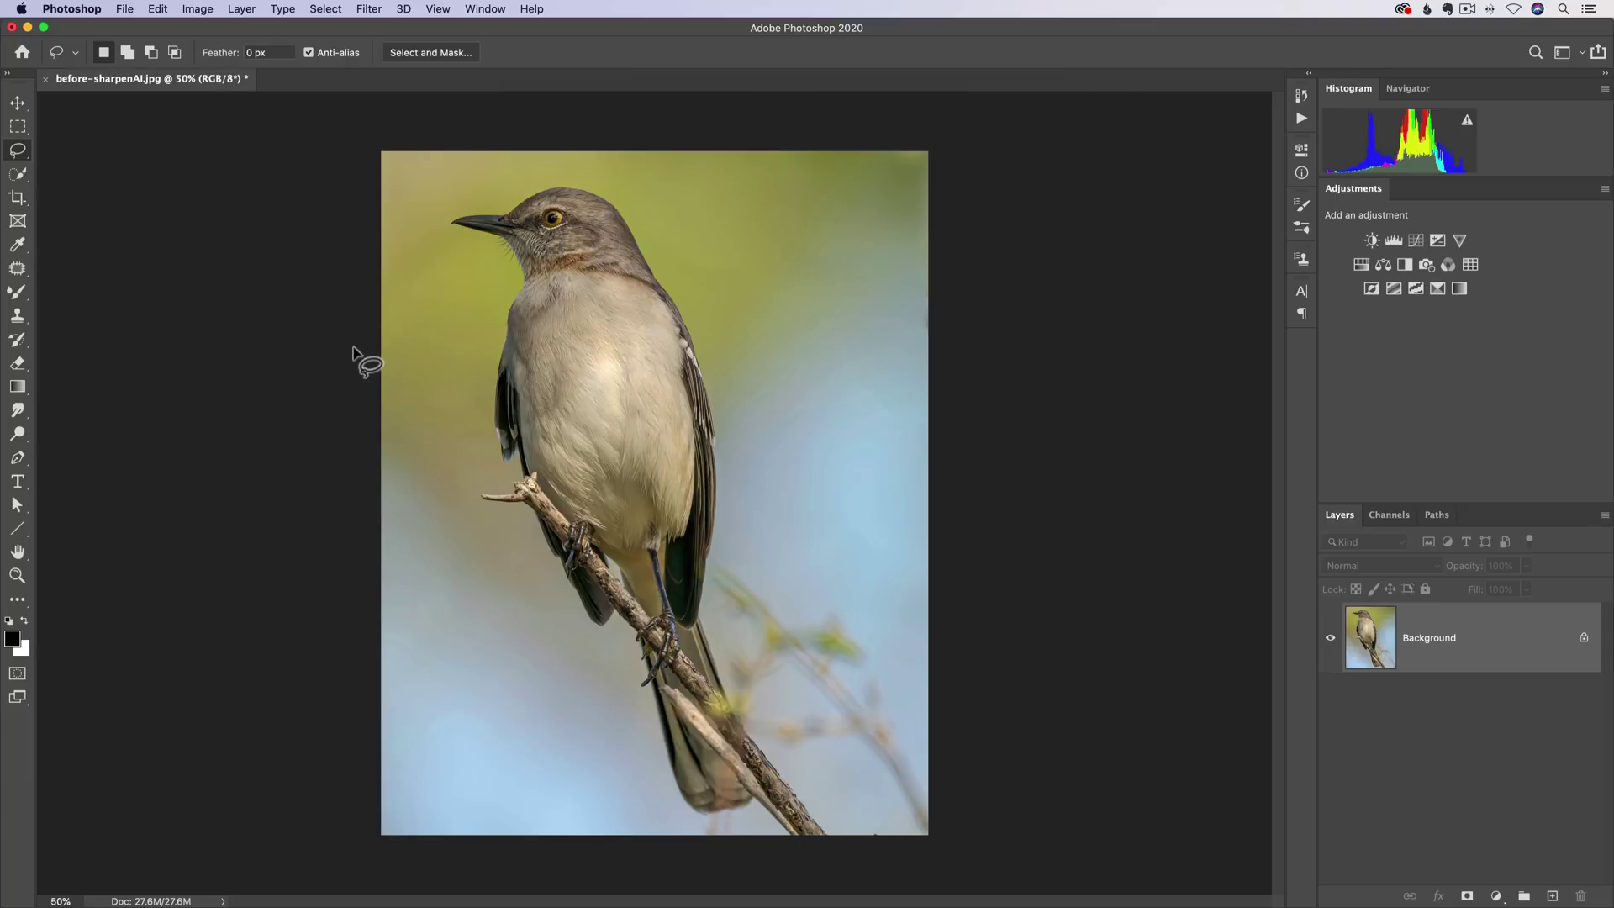
In Chrome, open and scroll through the 'Happy Birthday, Photoshop!' blog post.
key(super+Tab)
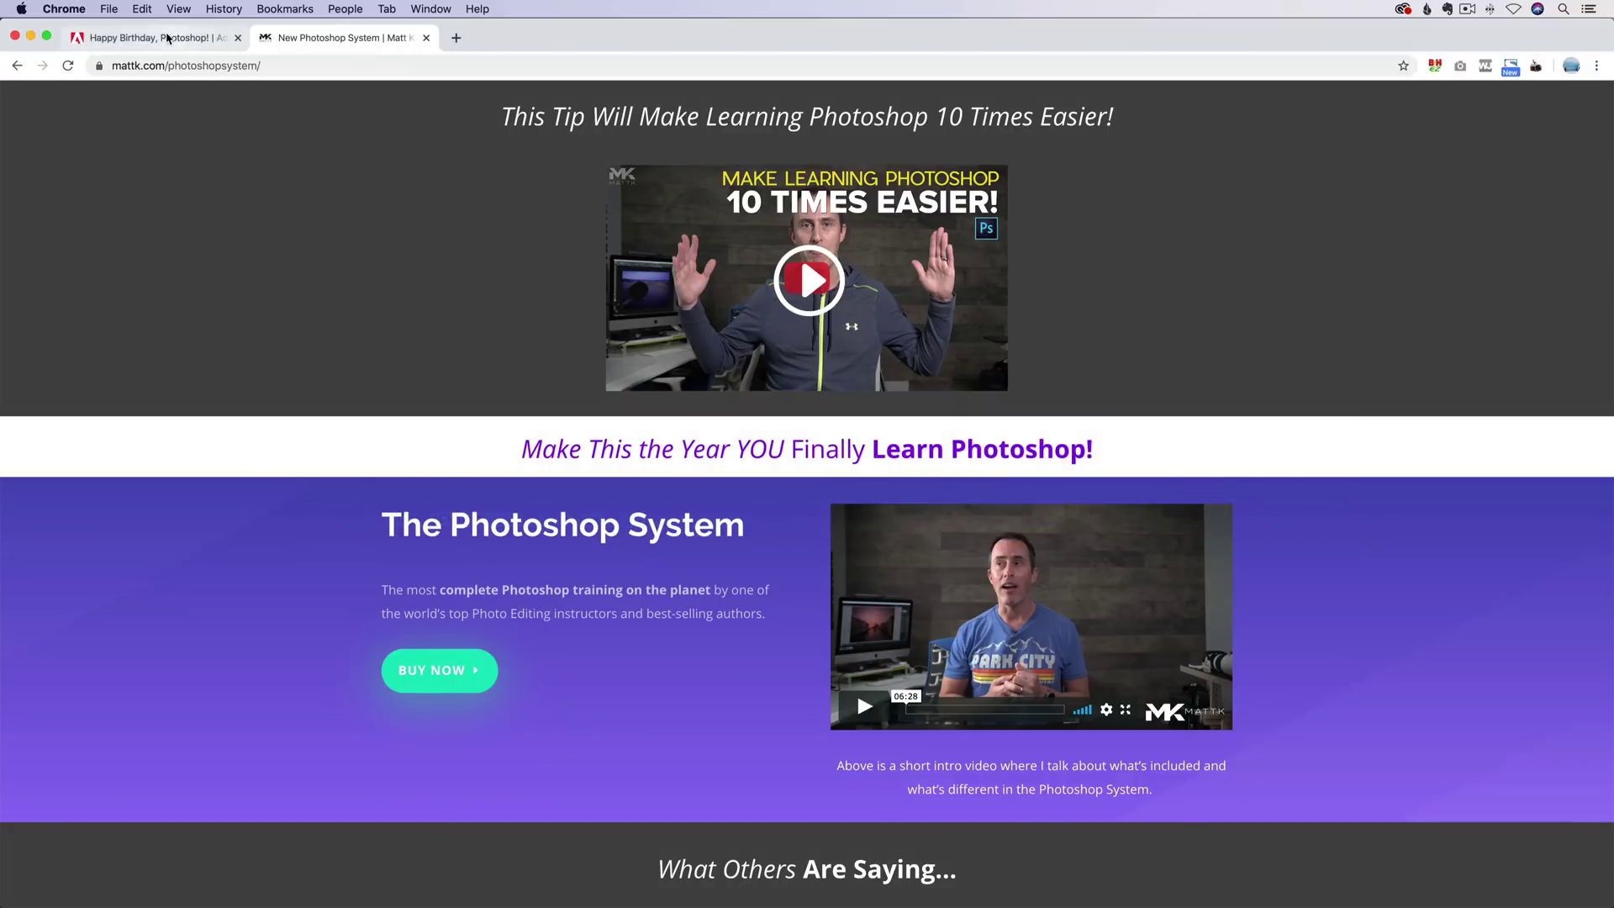
click(167, 38)
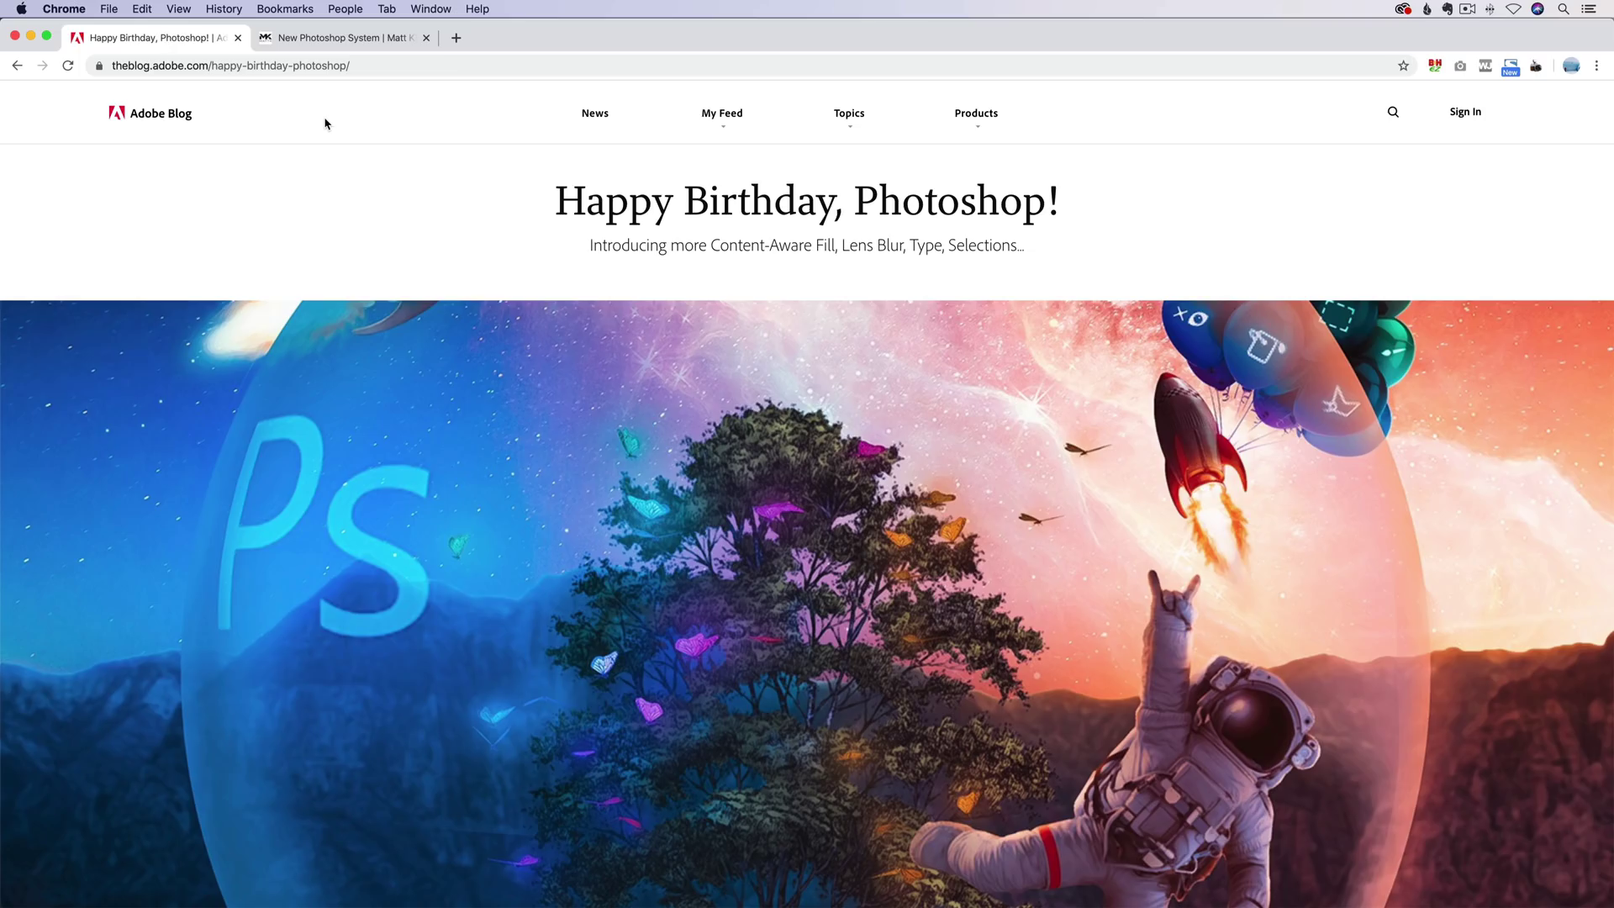
scroll(704, 607, down, 5)
scroll(702, 608, down, 10)
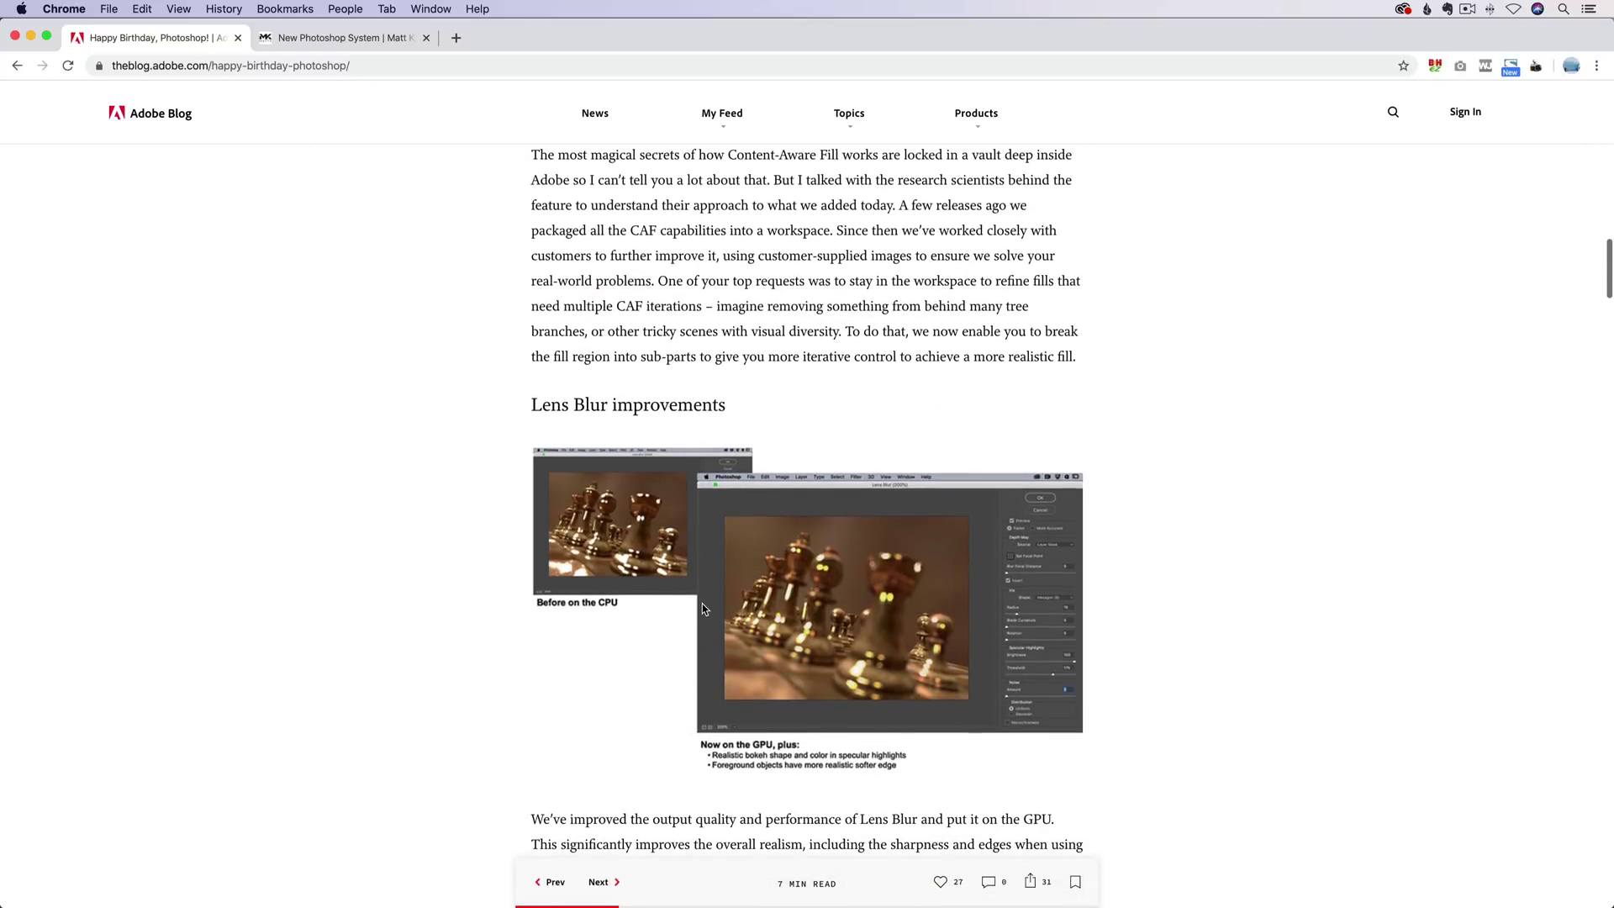
scroll(703, 605, down, 8)
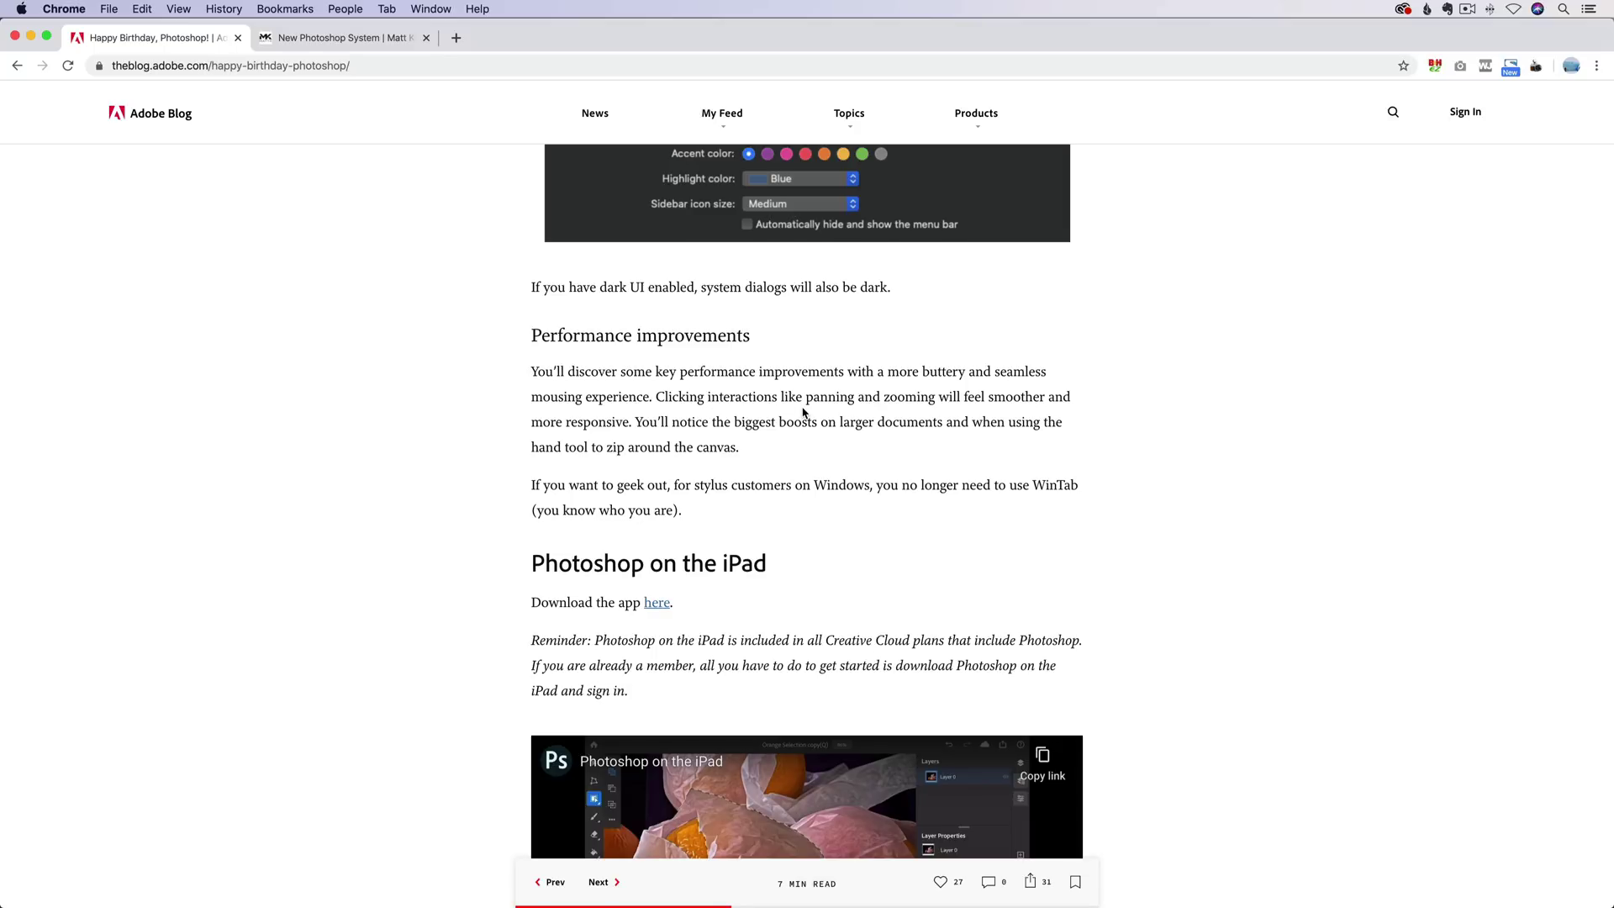
scroll(803, 412, down, 5)
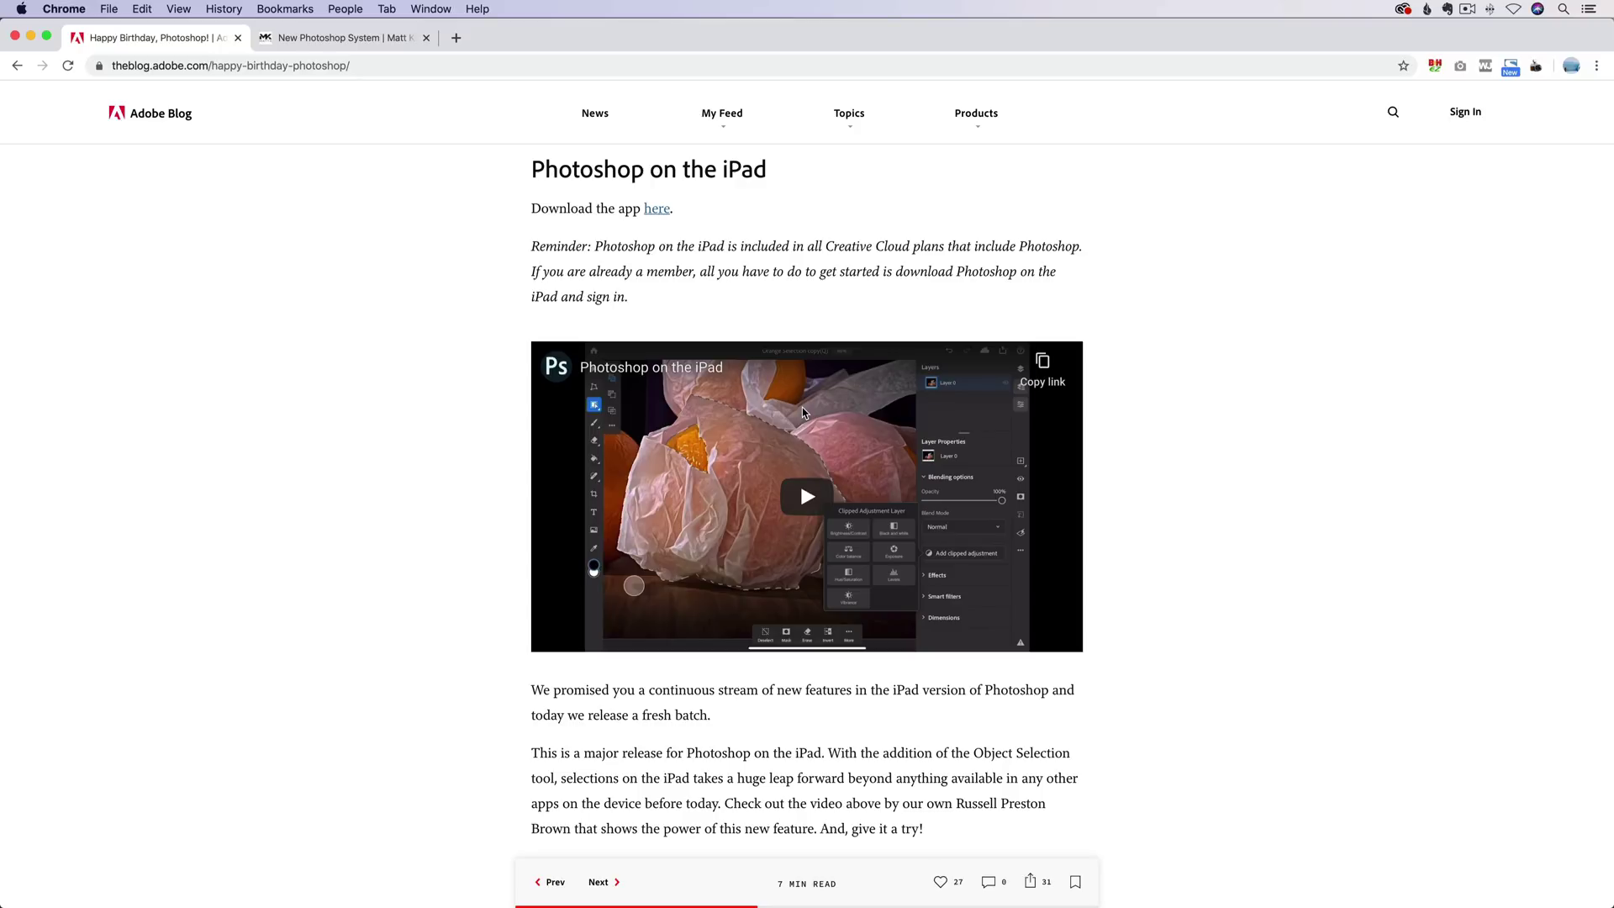
scroll(803, 412, down, 5)
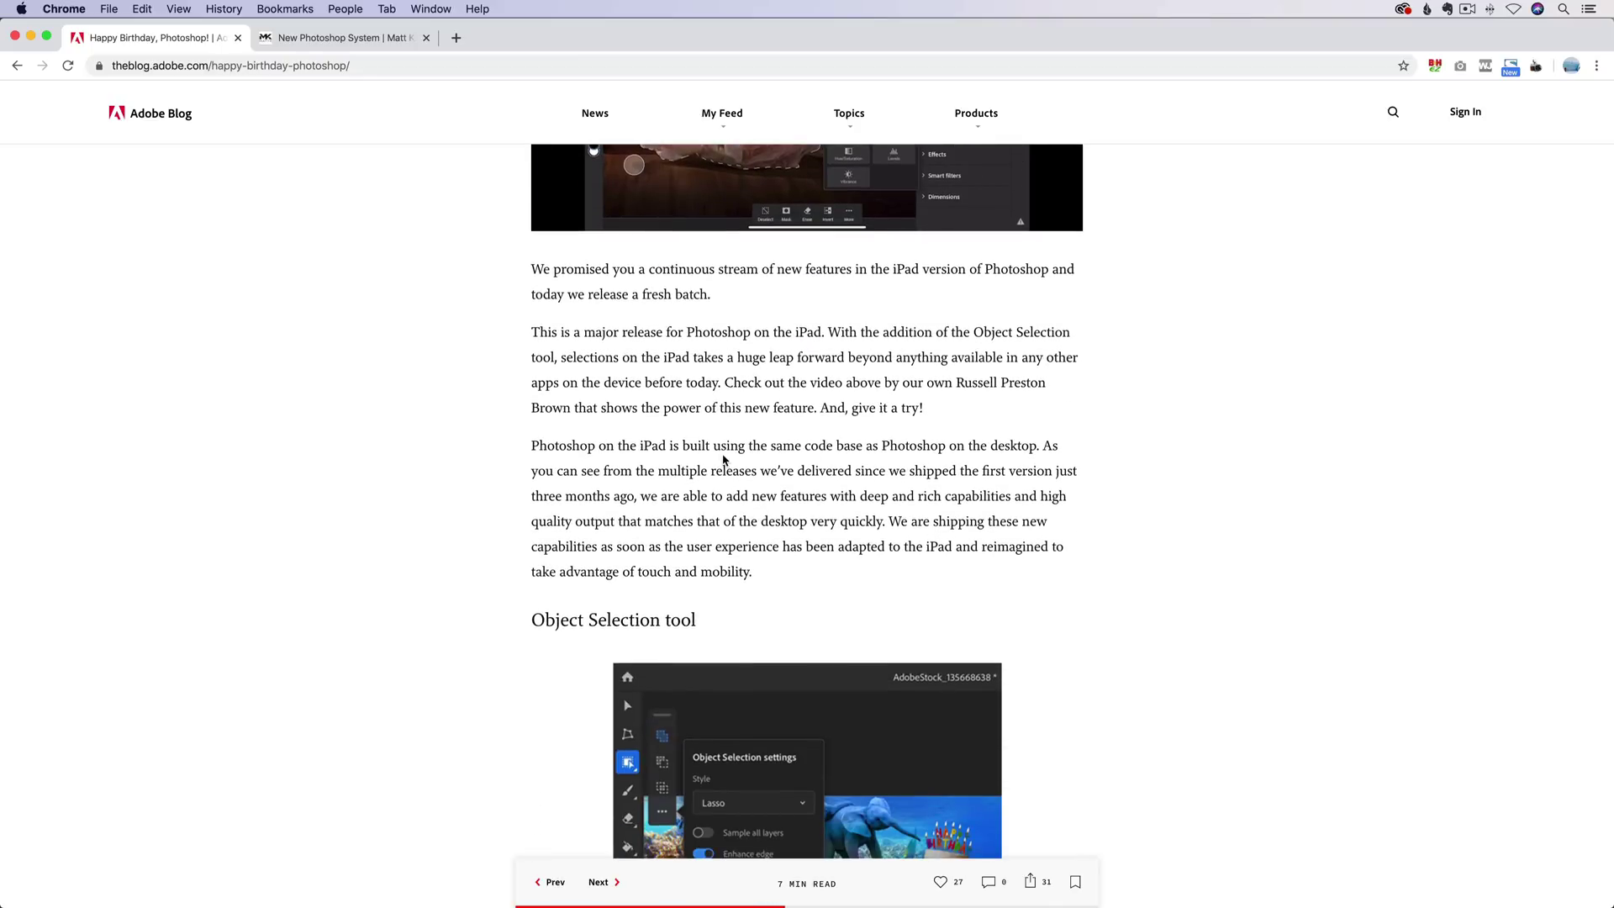
Select the blog post's web address, then switch to the mattk.com 'The Photoshop System' tab.
scroll(724, 459, up, 5)
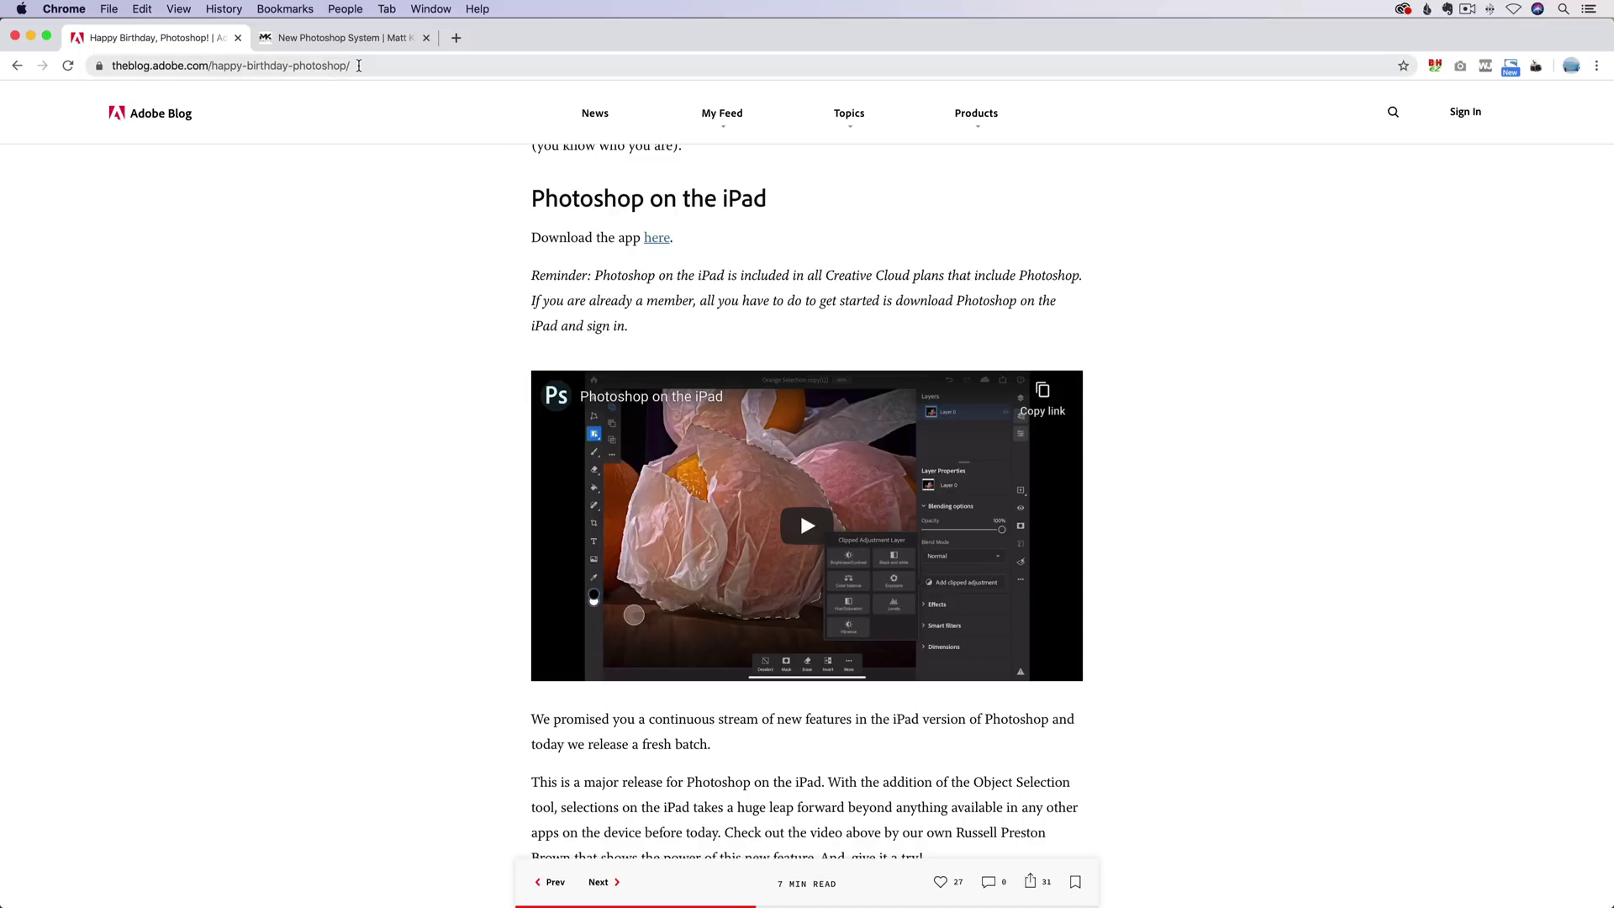
click(359, 66)
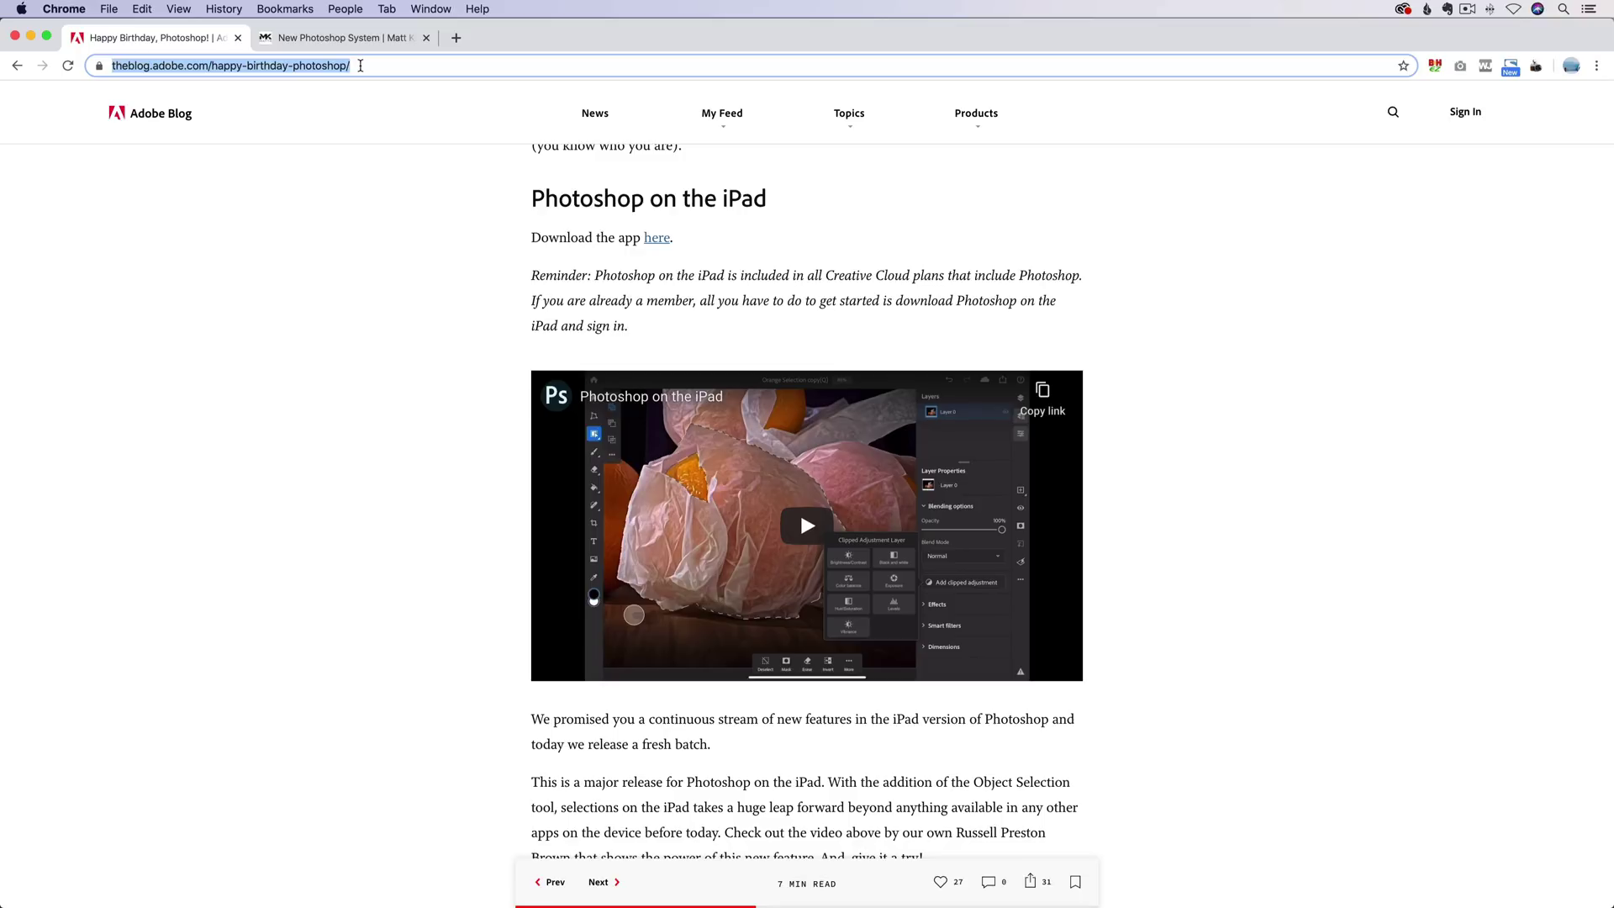
click(371, 37)
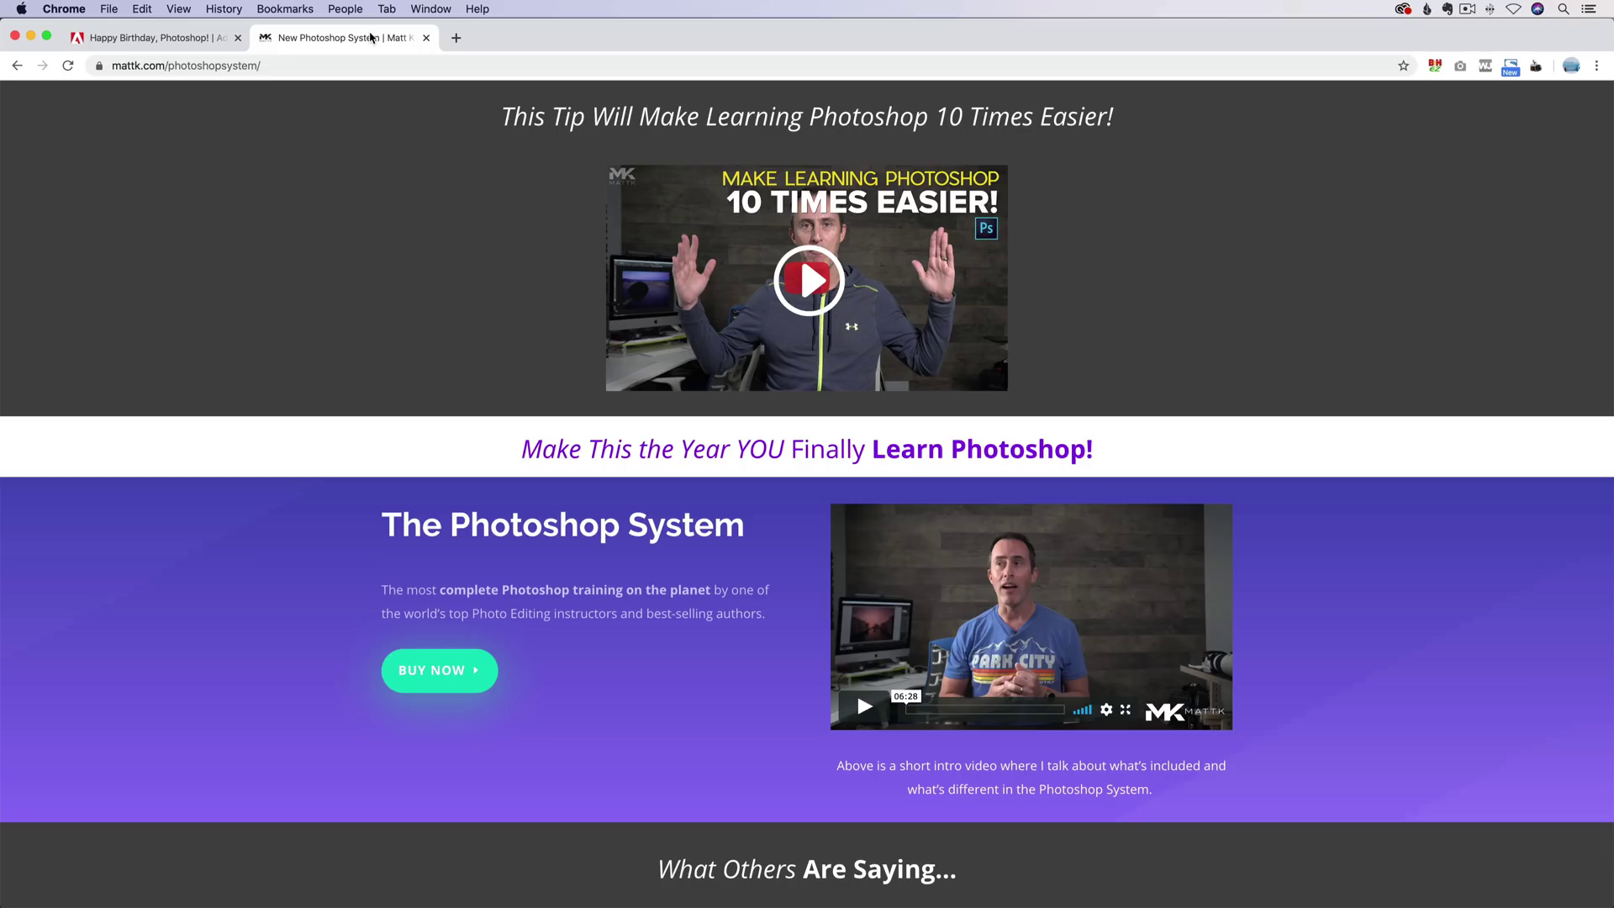